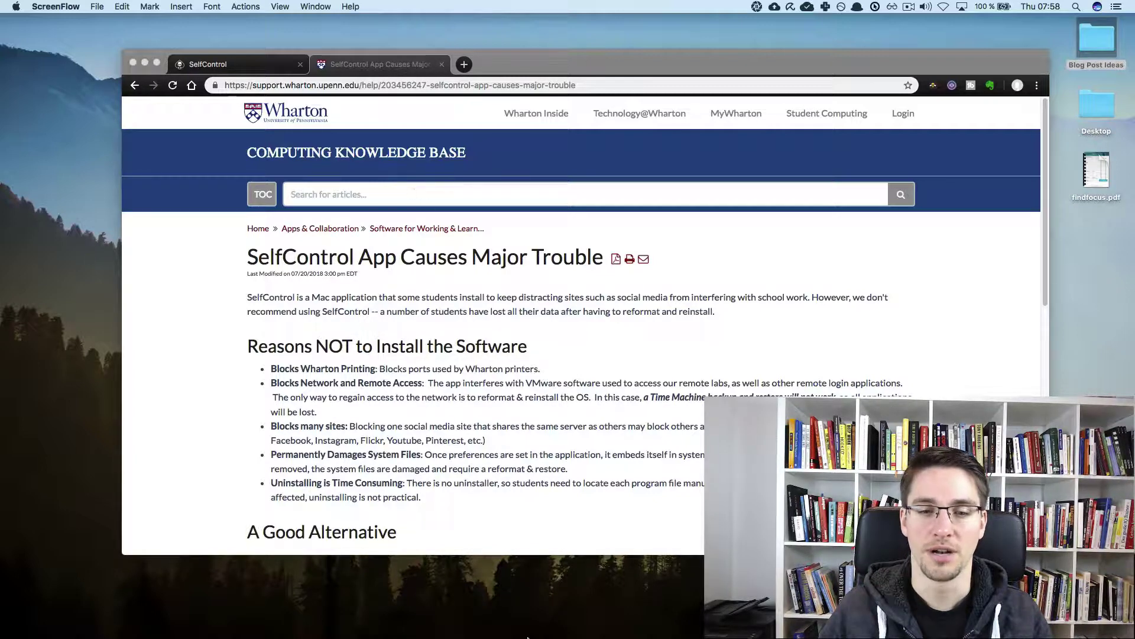
Bring the SelfControl mind map forward and shift it up to reveal the White List branch
mouse_move(528, 636)
click(478, 614)
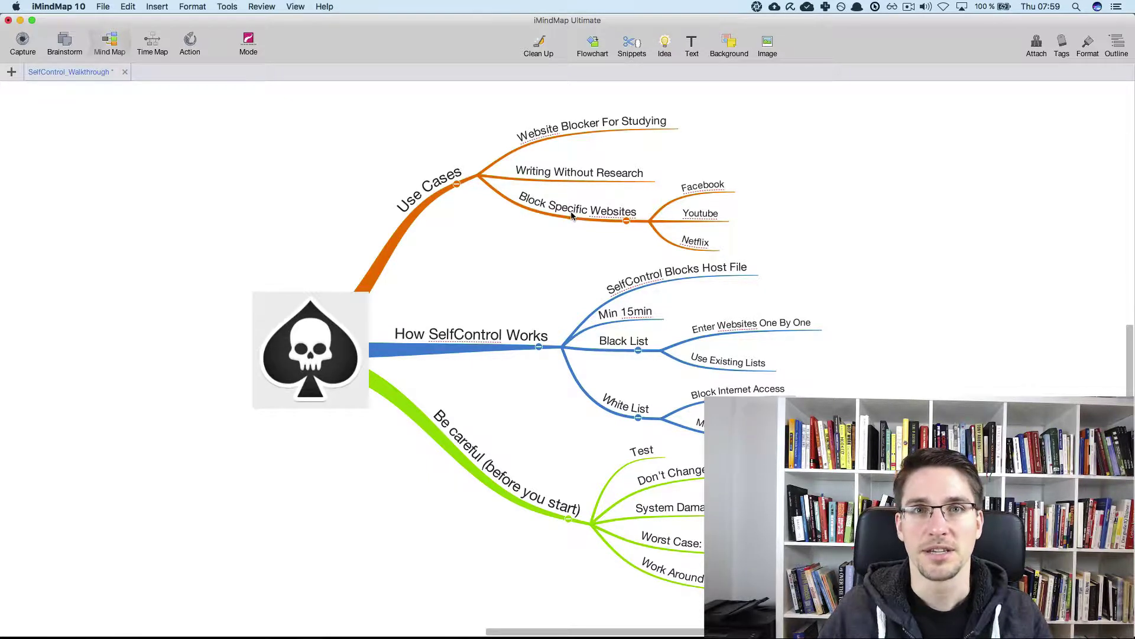
mouse_move(723, 225)
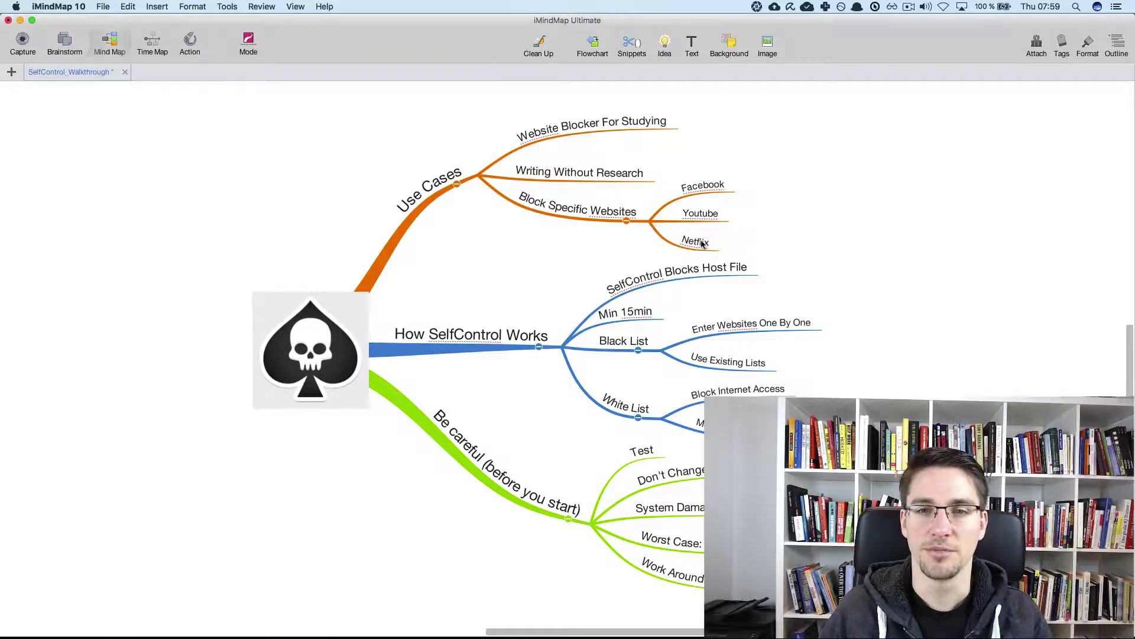
drag(870, 283, 862, 241)
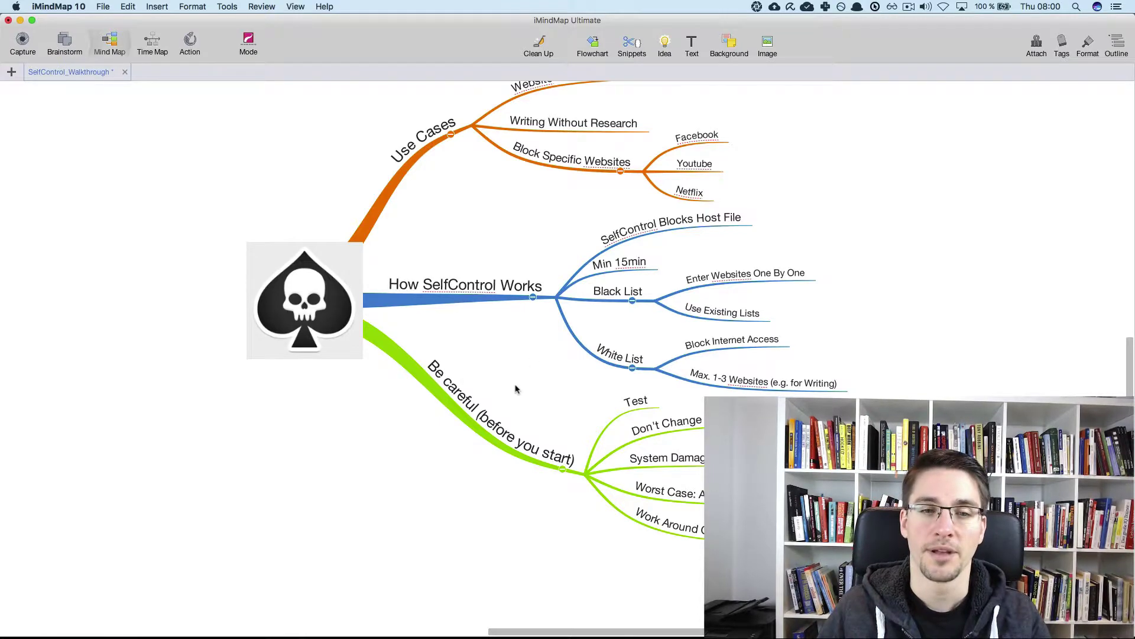
Move the map so Be careful's Test, HOST File, System Damage, Worst Case and Work Around topics show
drag(516, 387, 462, 264)
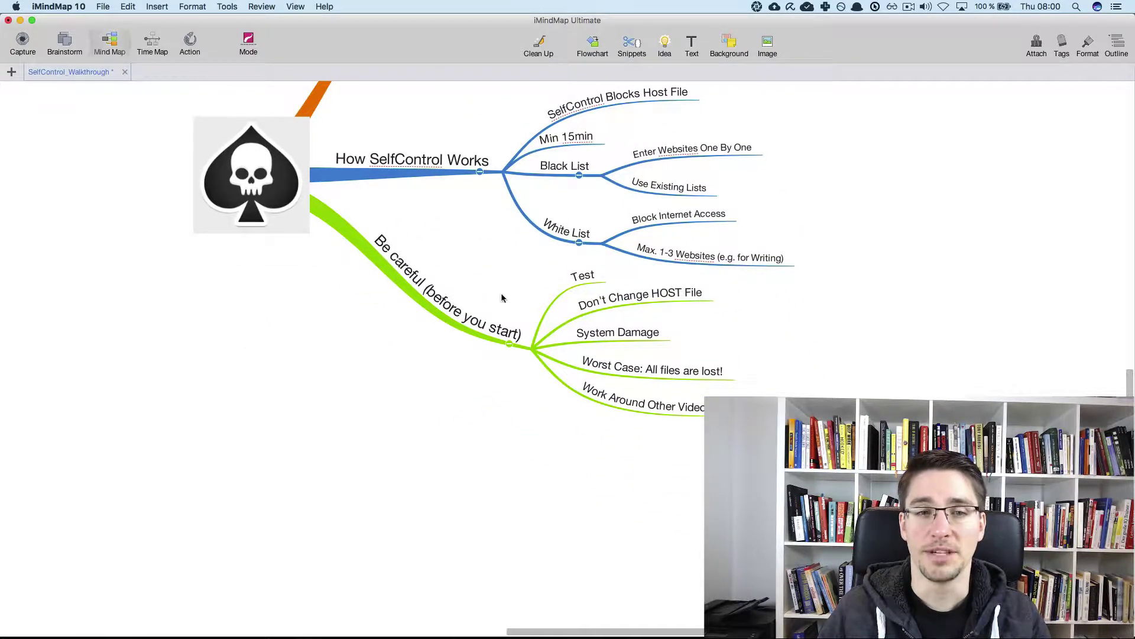
scroll(515, 302, up, 1)
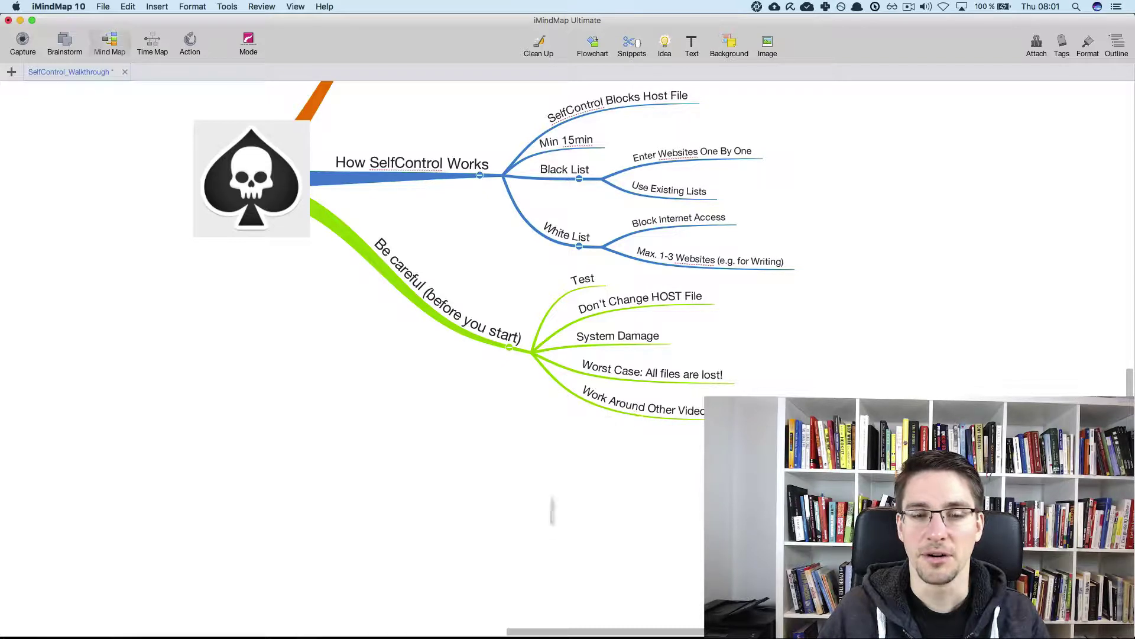
Return to the selfcontrolapp.com tab in Chrome and launch SelfControl with its 15-minute block window
mouse_move(479, 634)
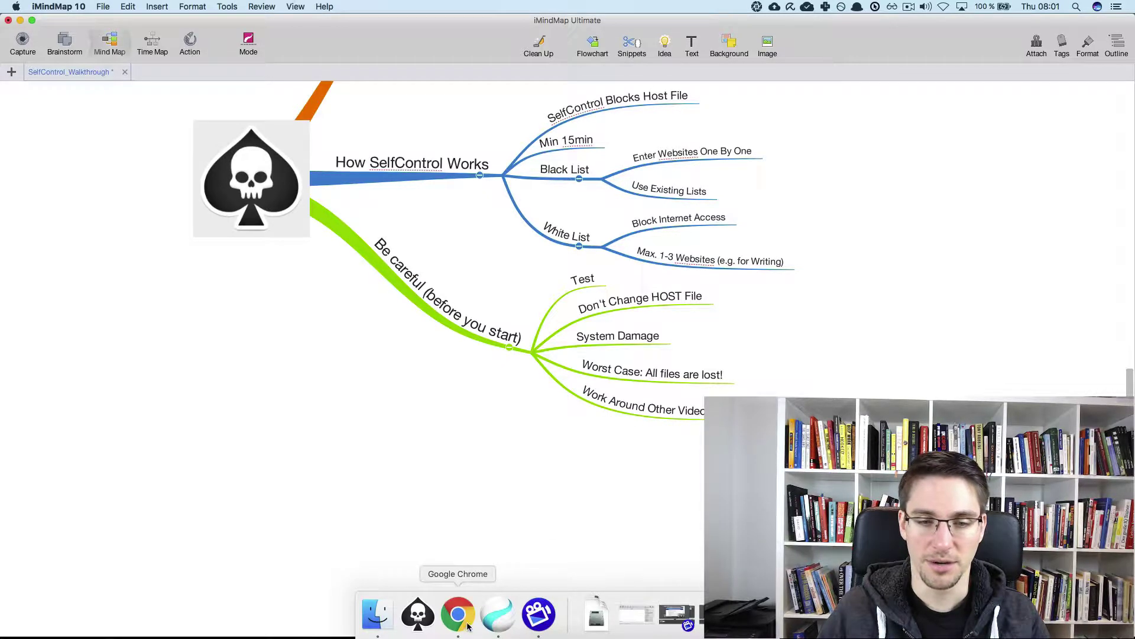
click(460, 620)
click(220, 66)
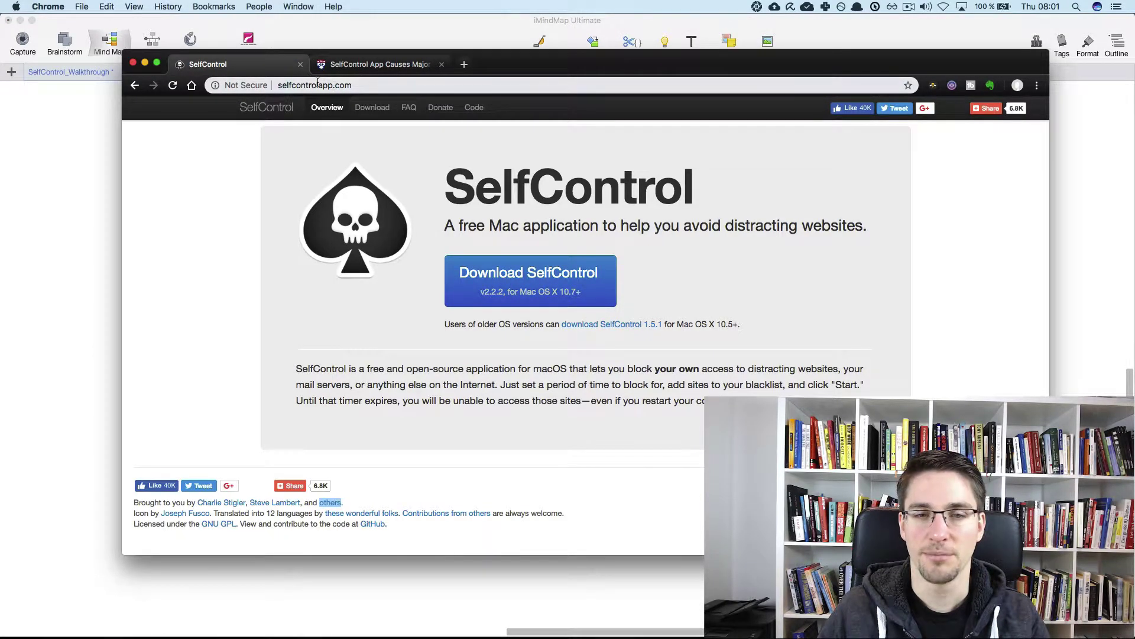
mouse_move(535, 630)
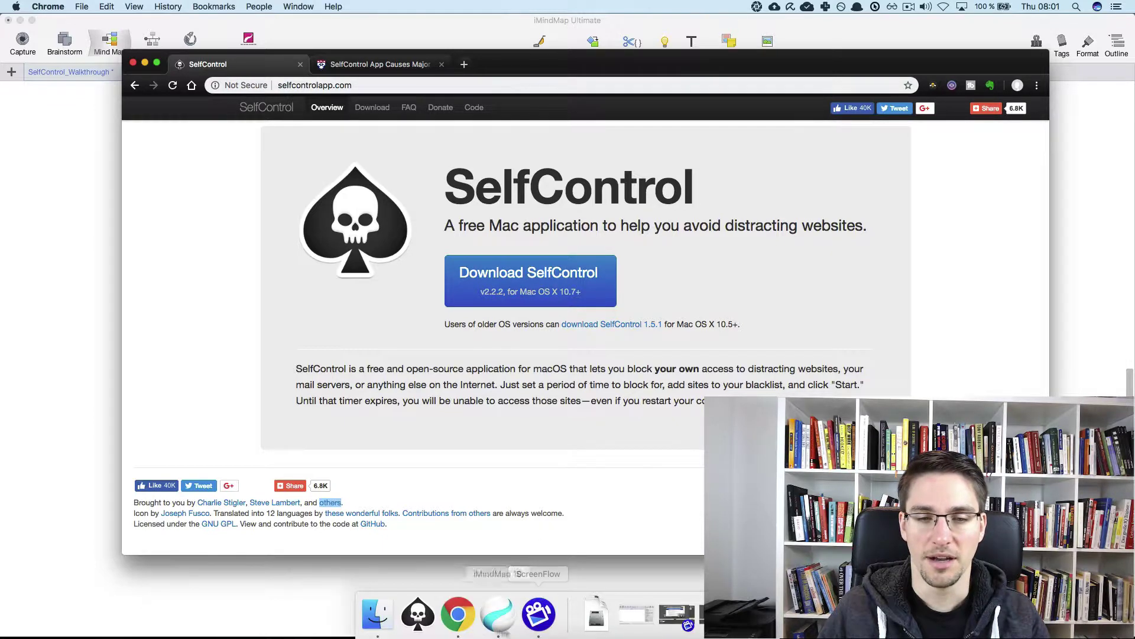
click(418, 615)
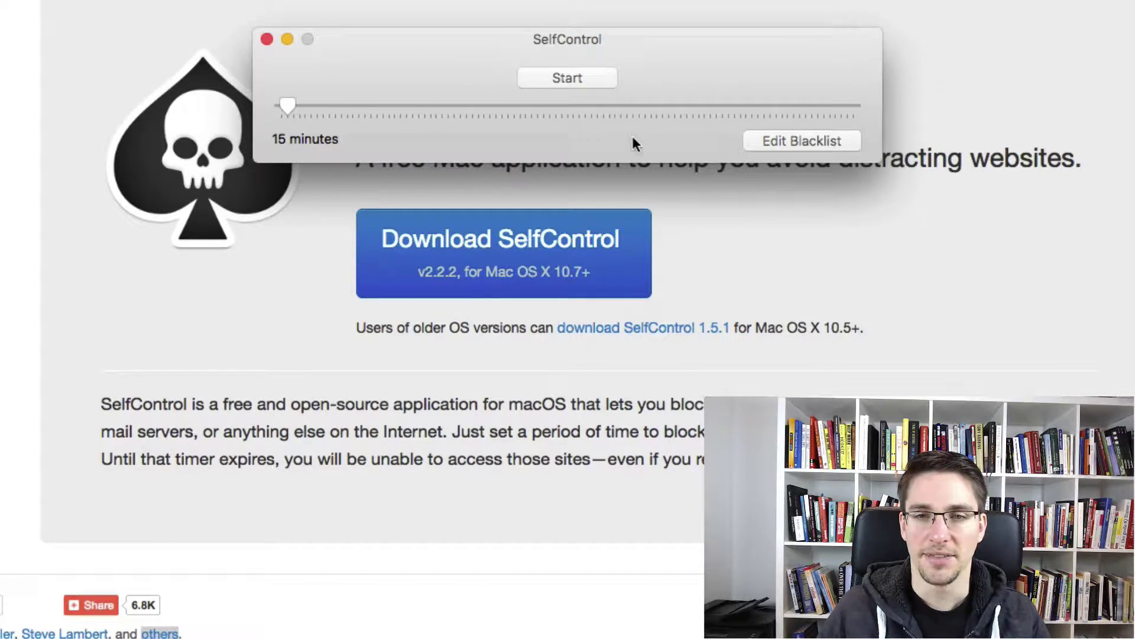
Open the domain blacklist and delete all its entries, including twitter.com and facebook.com
click(799, 144)
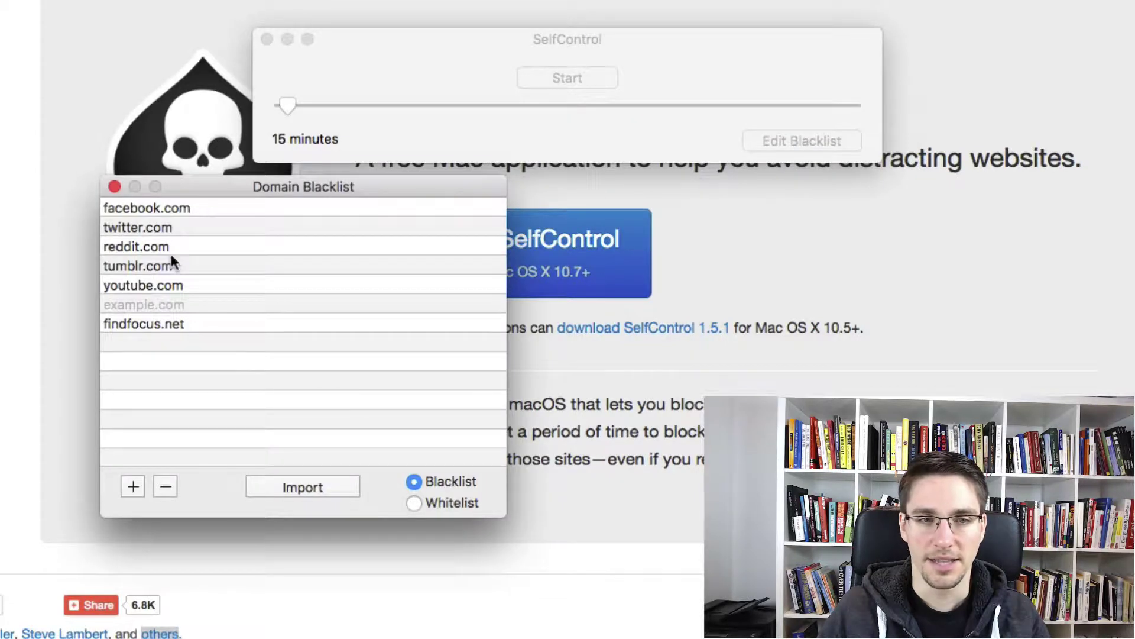
click(159, 224)
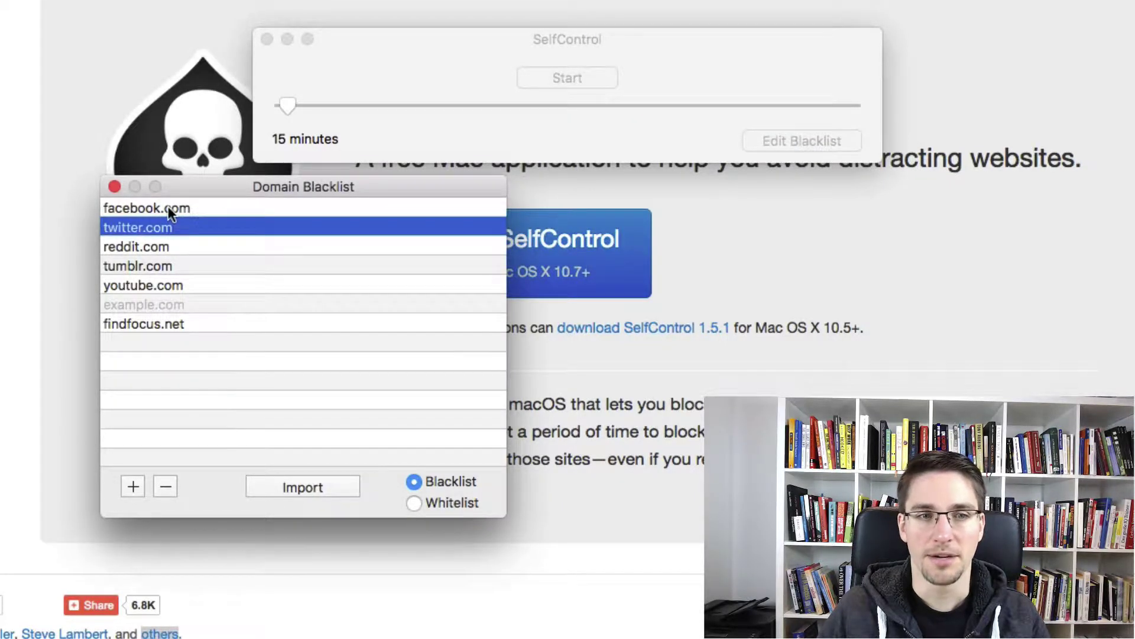
click(168, 207)
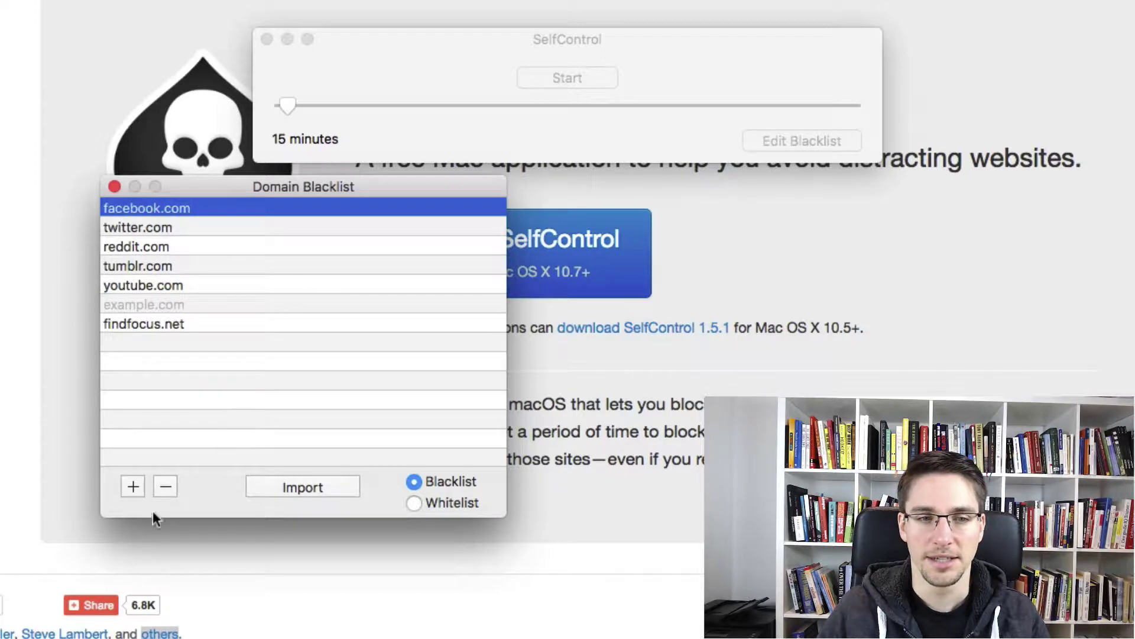
click(165, 487)
click(165, 486)
click(165, 487)
click(165, 486)
click(165, 486)
click(165, 486)
click(165, 486)
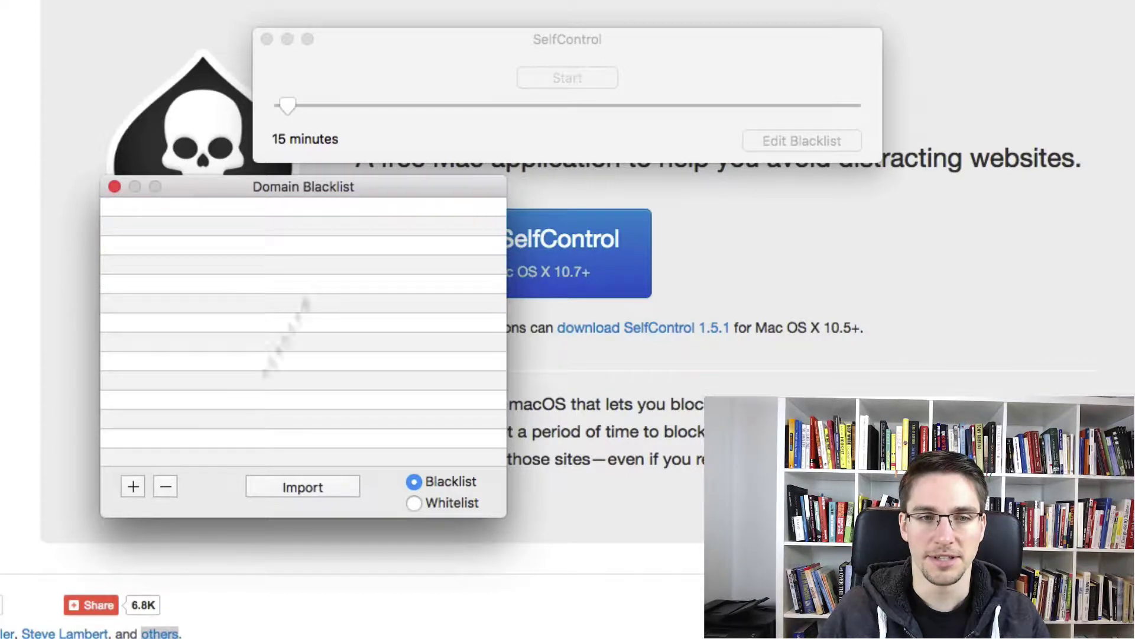
Import Common Distracting Sites, remove stumbleupon.com and add findfocus.net
click(315, 488)
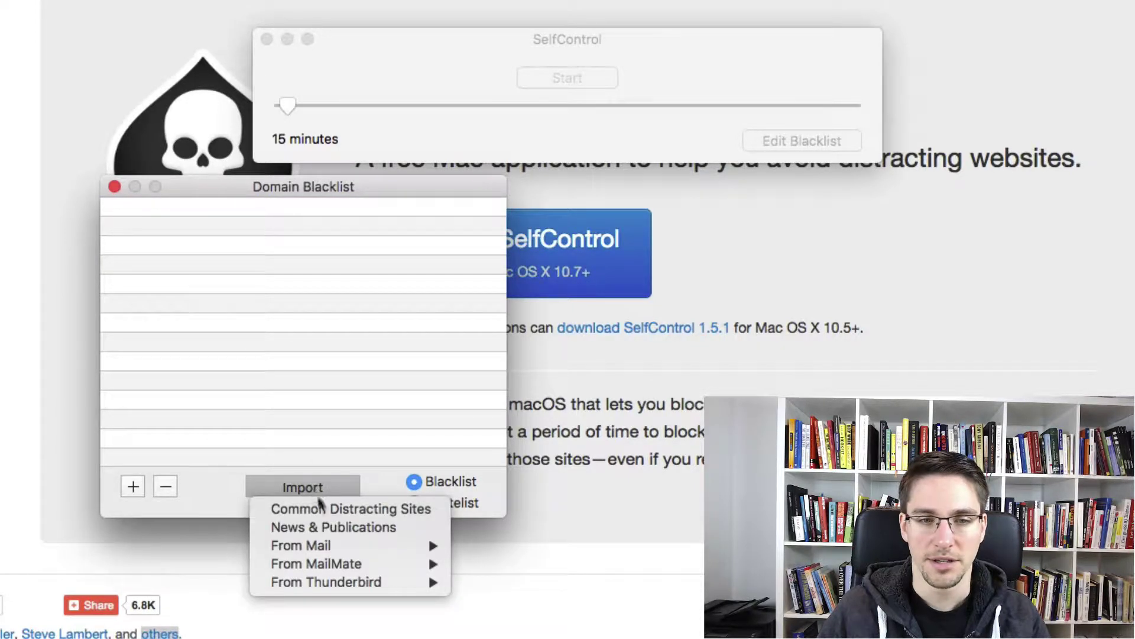
click(383, 509)
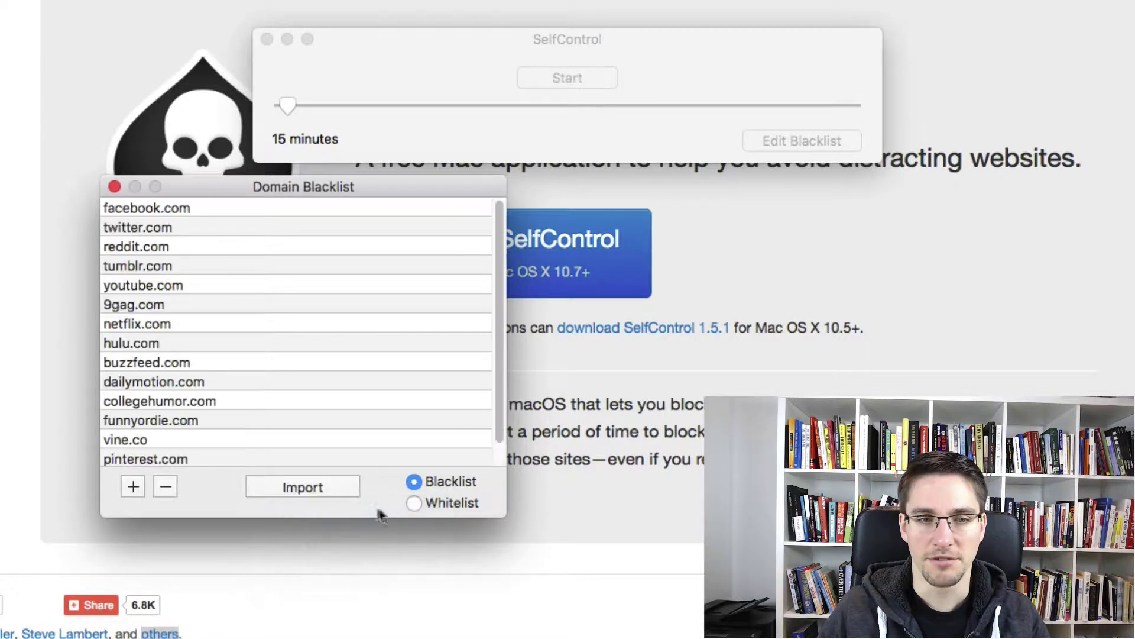
scroll(503, 227, down, 1)
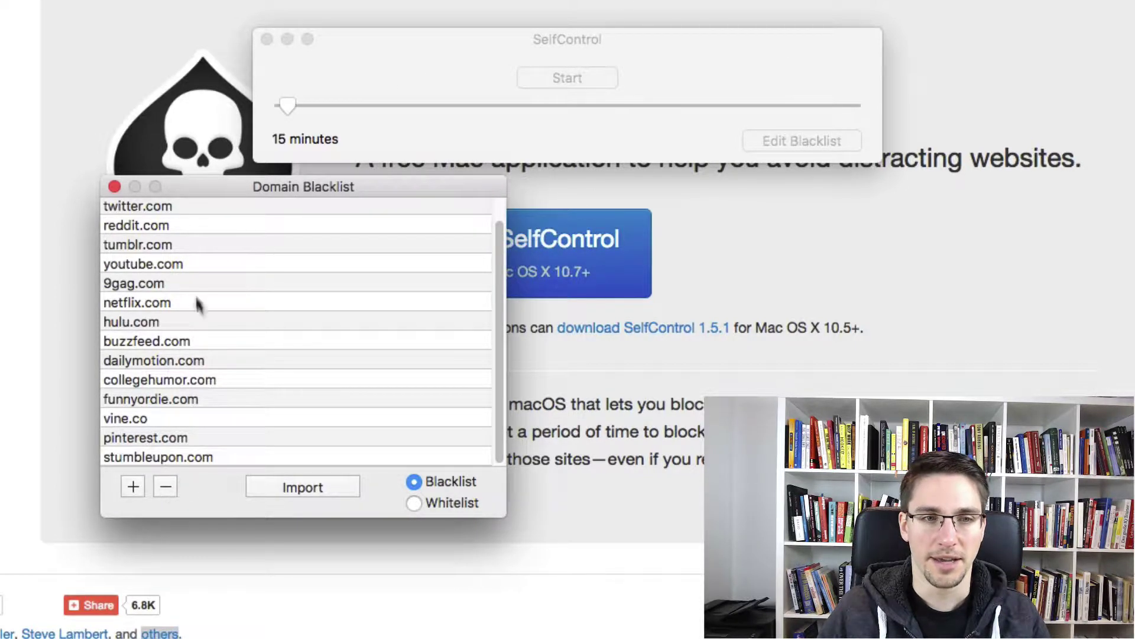
click(169, 457)
click(166, 486)
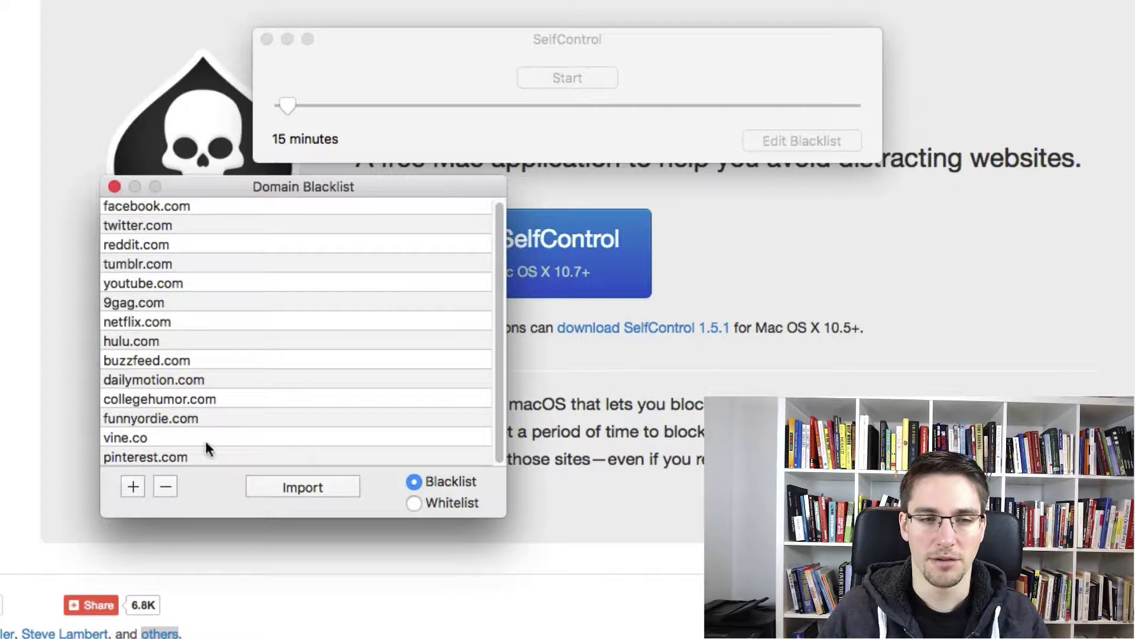
click(132, 485)
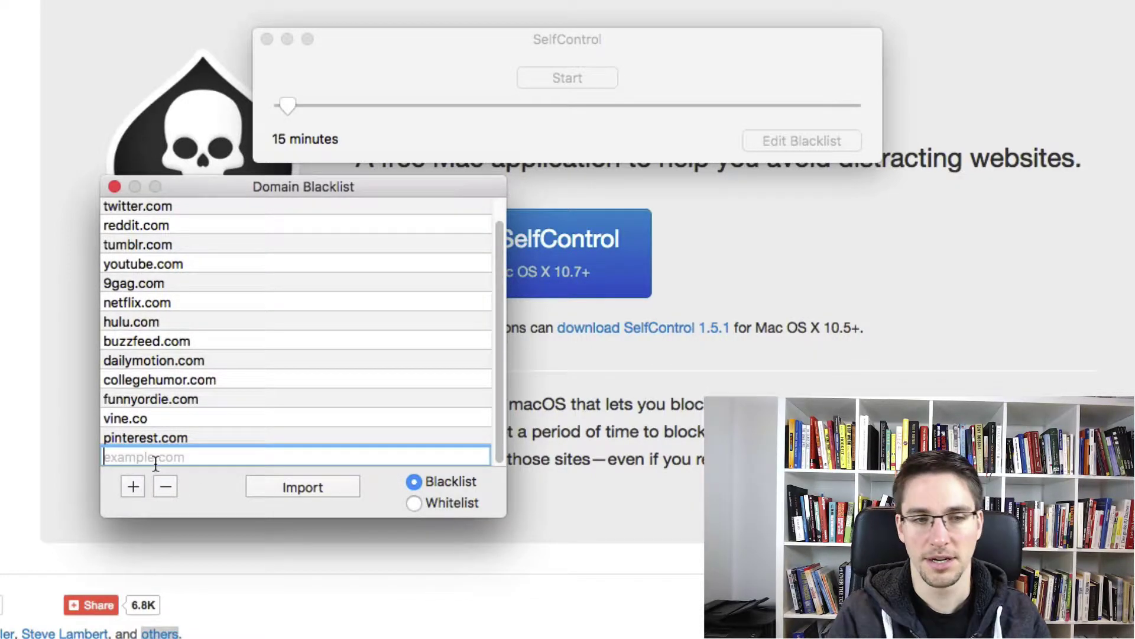
text(findfocus)
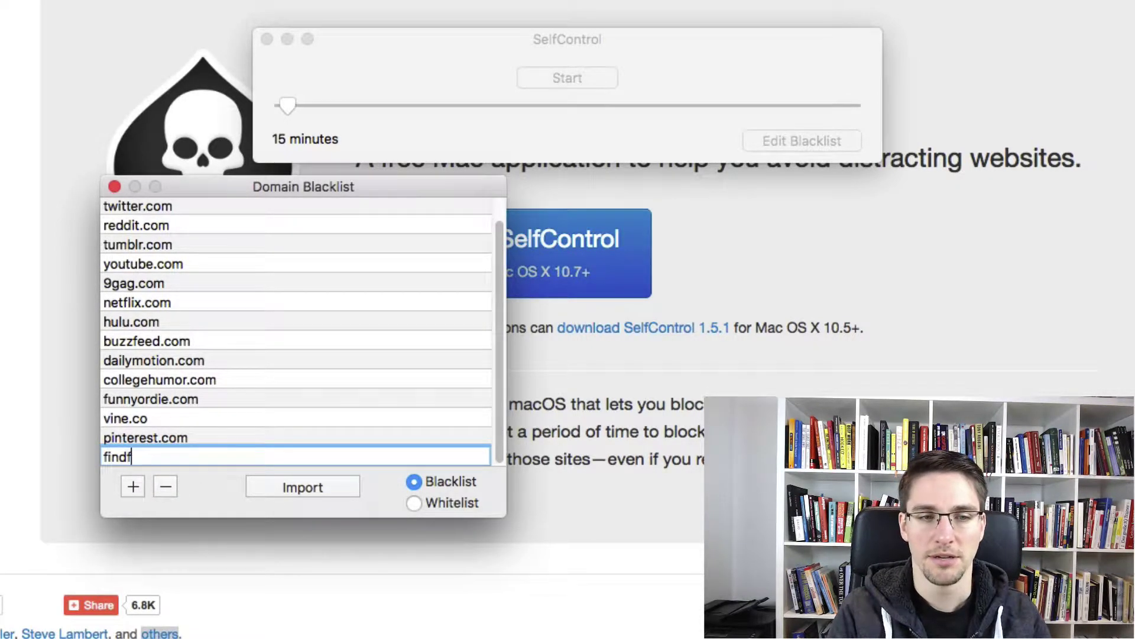
text(.net)
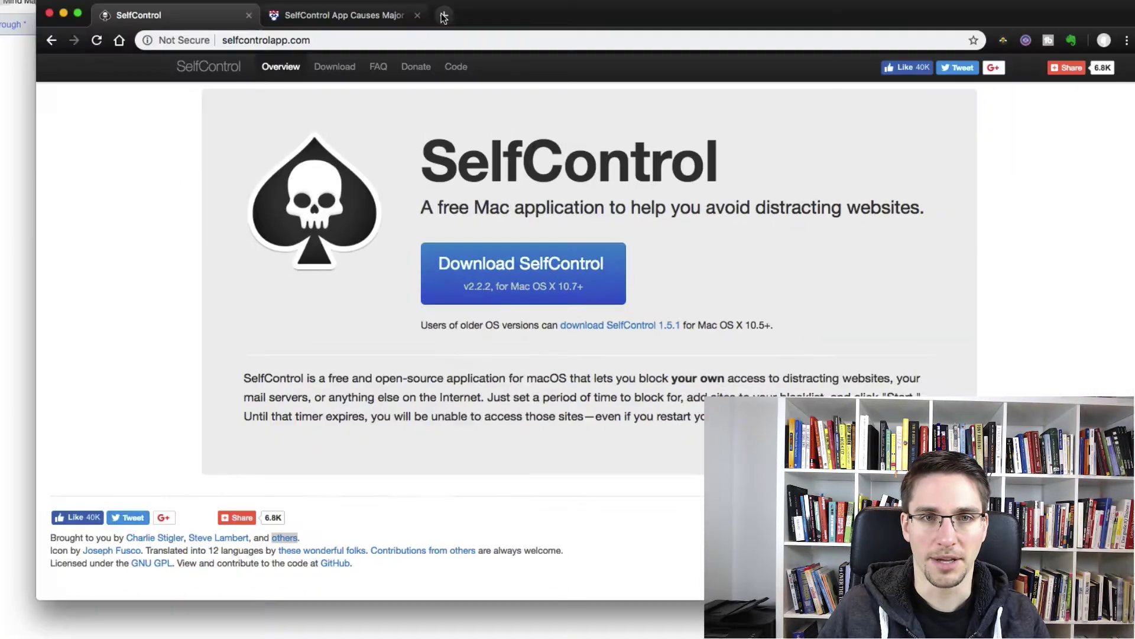
Open facebook.com in a new Chrome tab
key(super+t)
text(f)
key(Return)
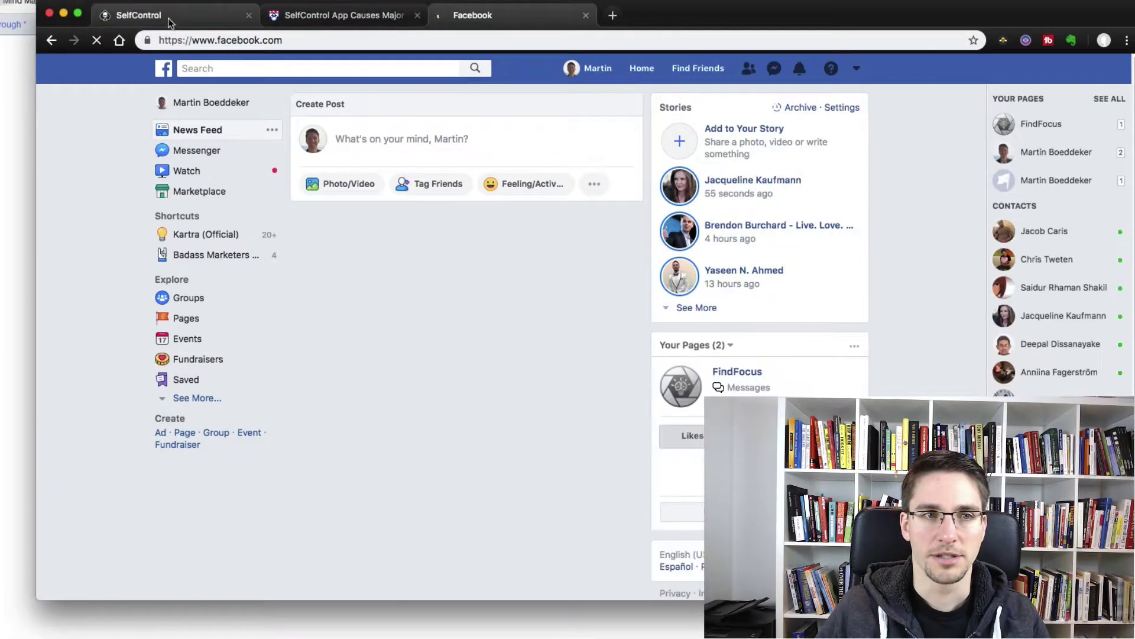
Close the blocklist editor and start the 15-minute block, authorising it with the password
click(169, 22)
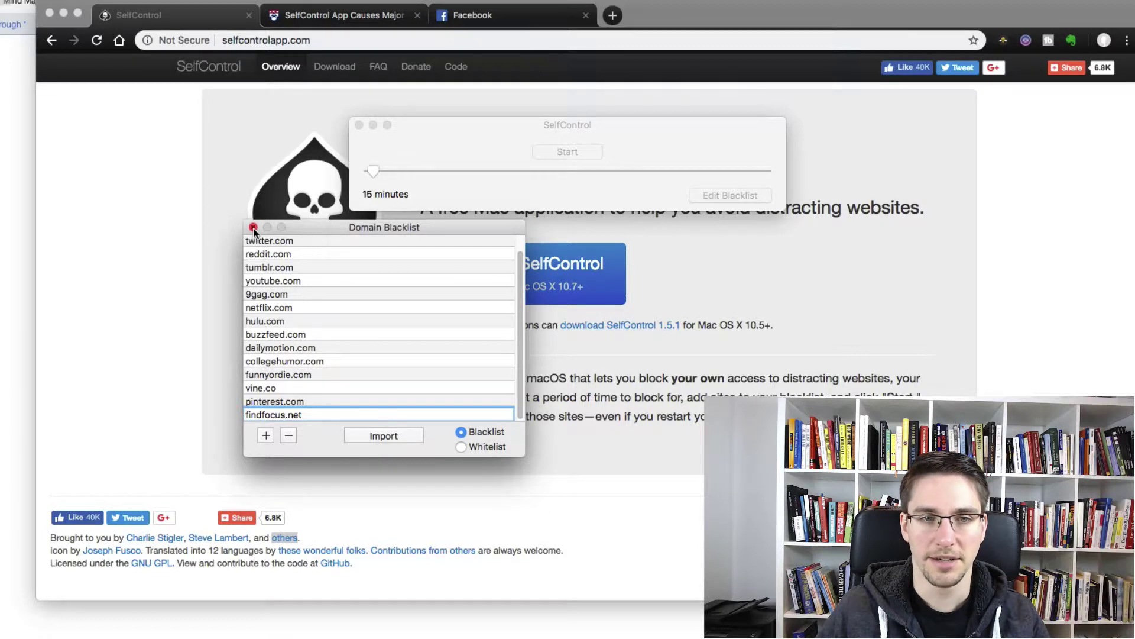
click(253, 228)
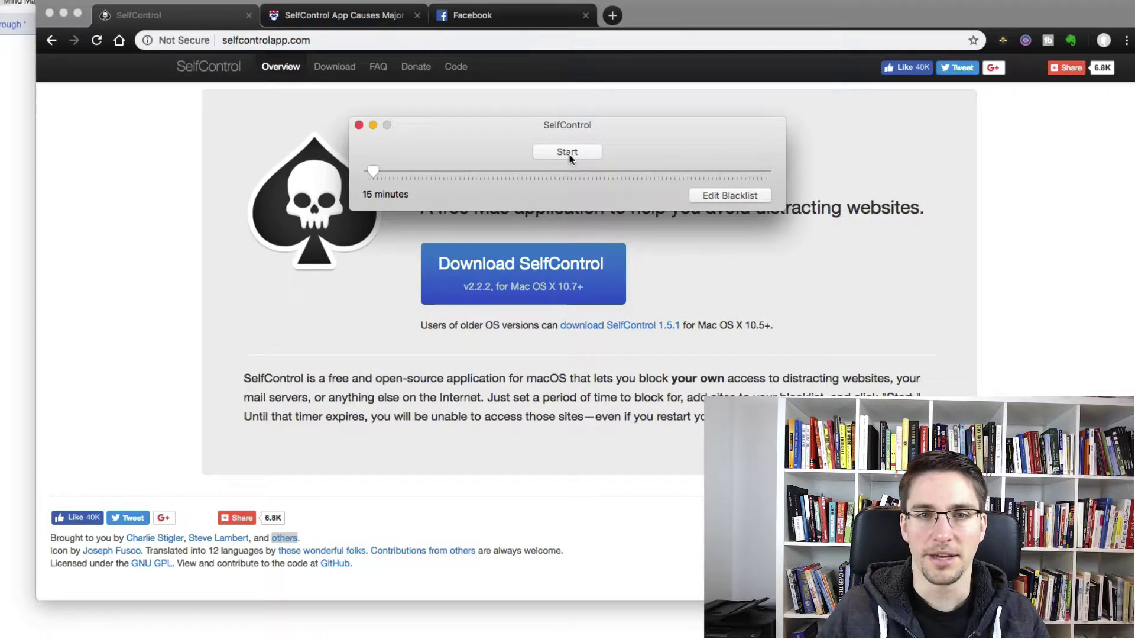
click(568, 153)
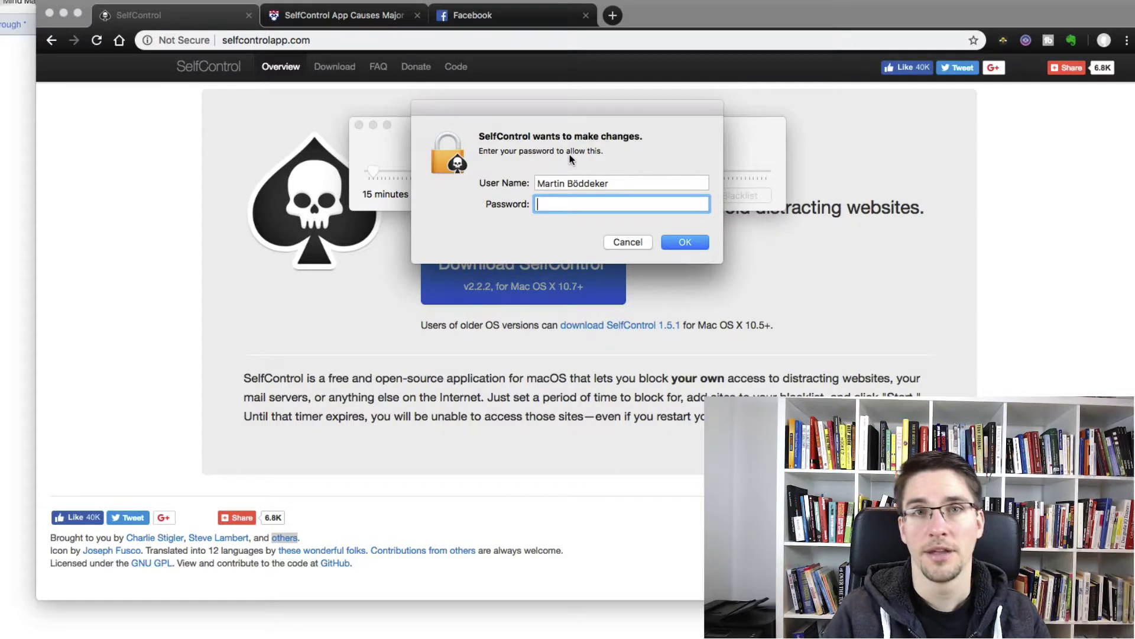
text(•••••••••••••)
key(Return)
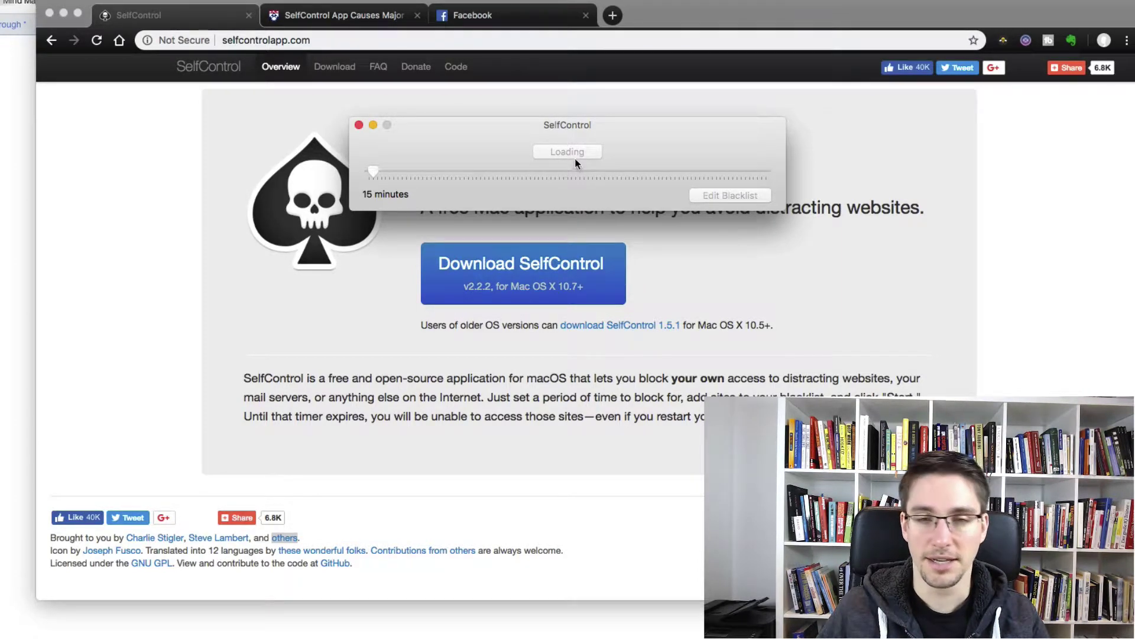
Reload the Facebook news feed so it shows ERR_CONNECTION_REFUSED
click(524, 13)
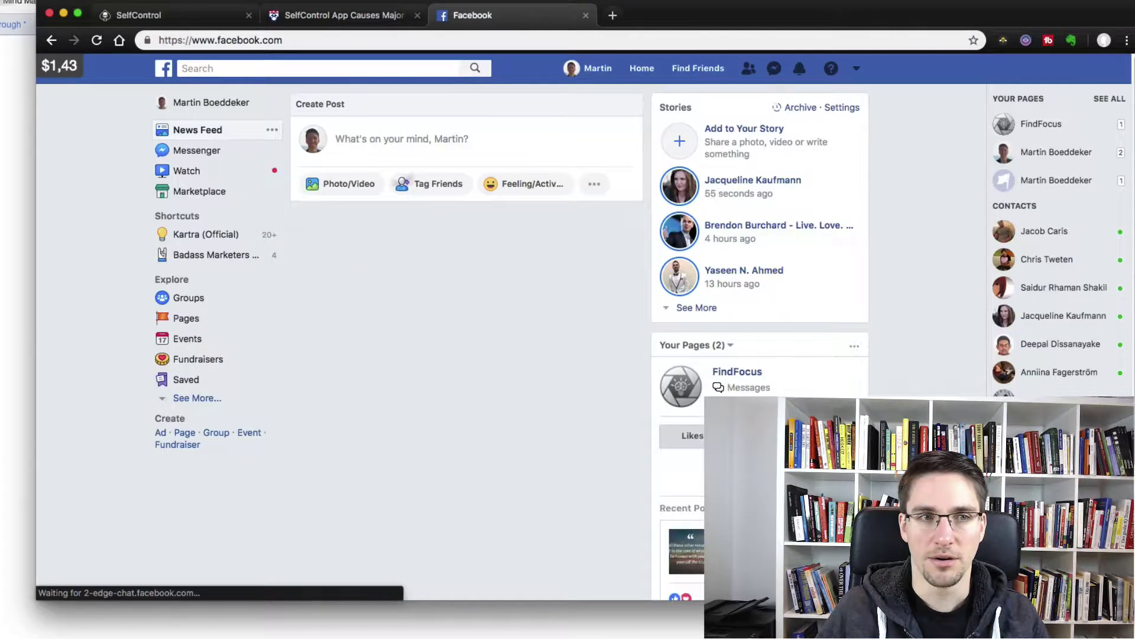
scroll(643, 220, down, 3)
scroll(643, 220, up, 3)
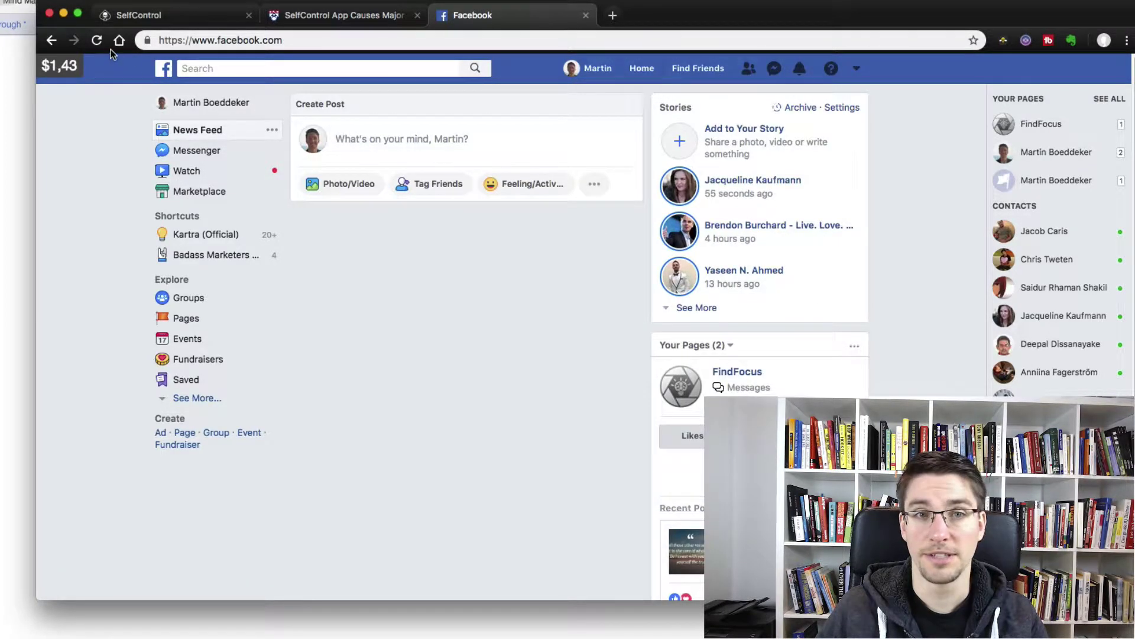
click(94, 41)
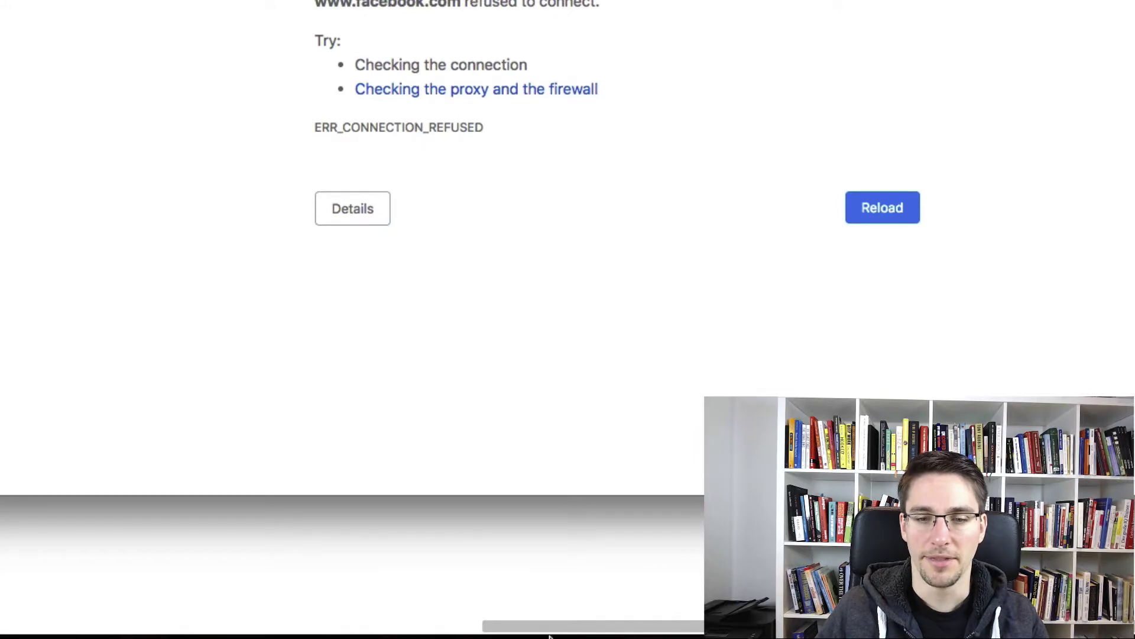
mouse_move(536, 615)
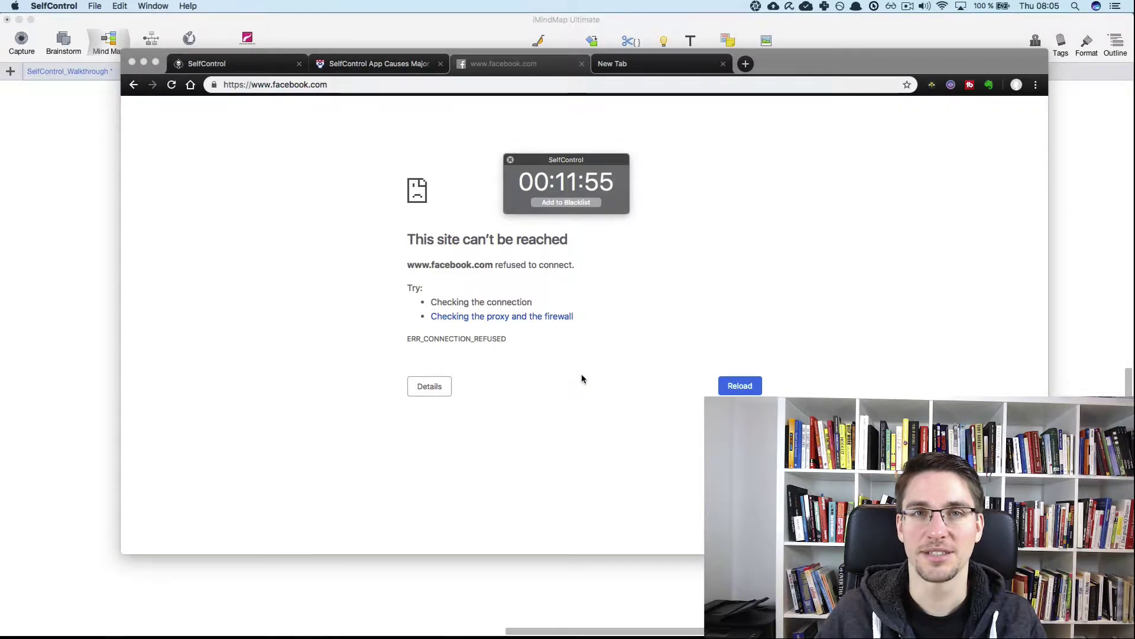
Add wikipedia.org to the running block and authorise it with the account password
click(577, 203)
drag(580, 184, 489, 183)
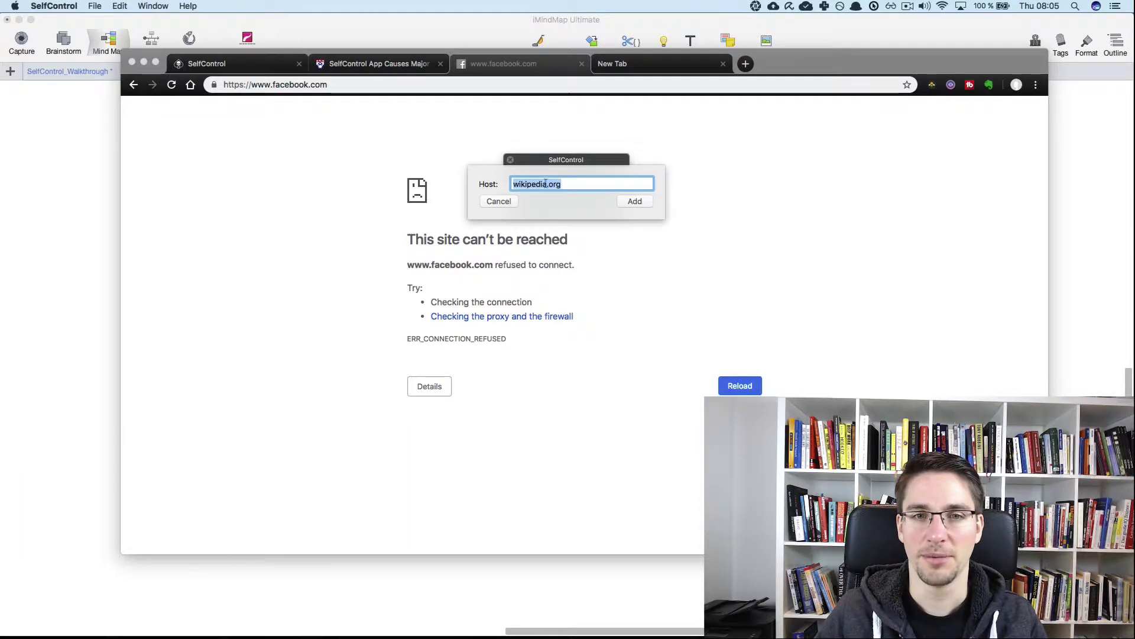
click(635, 202)
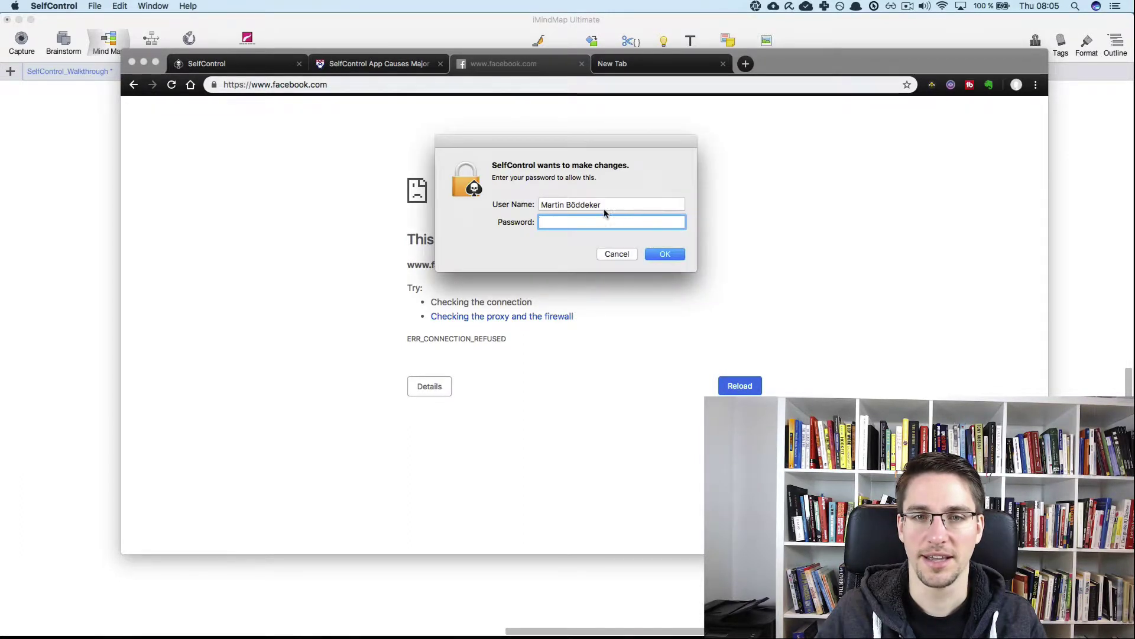
text(••••••••••••••)
key(Return)
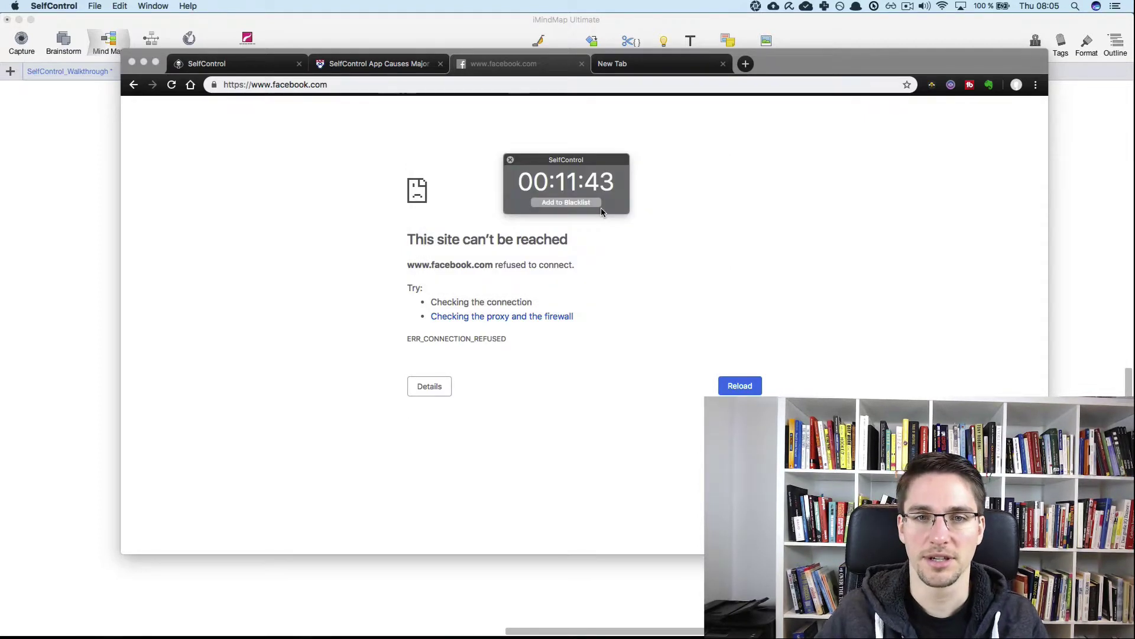
Search for 'wiki' and open the Wikipedia – Die freie Enzyklopädie result
click(619, 64)
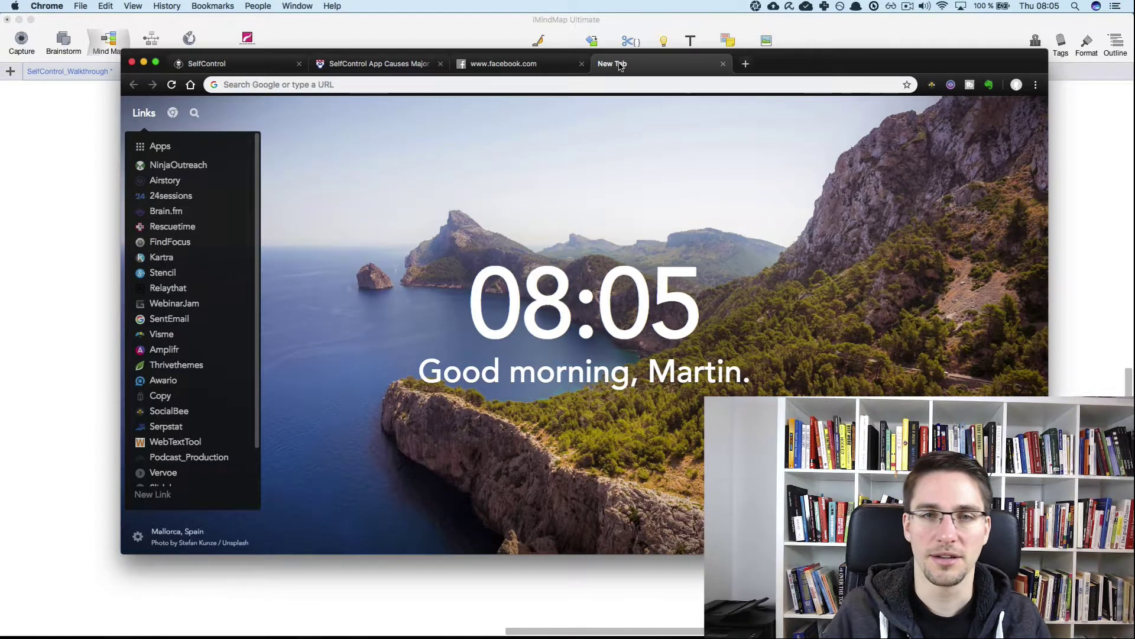
click(598, 85)
text(wi)
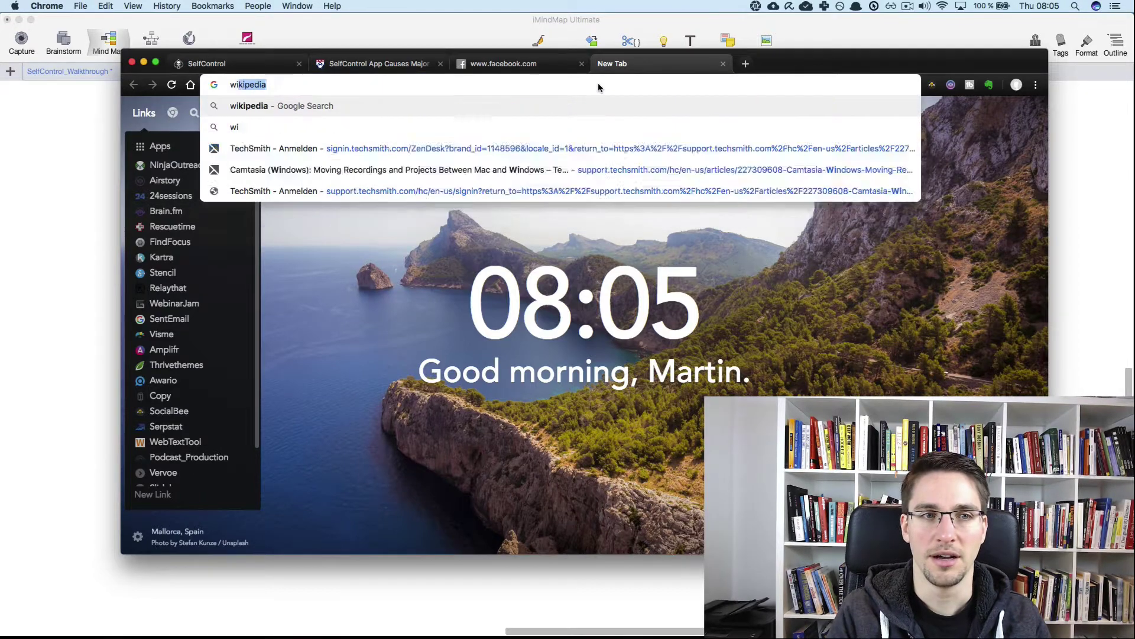
text(ki)
key(Return)
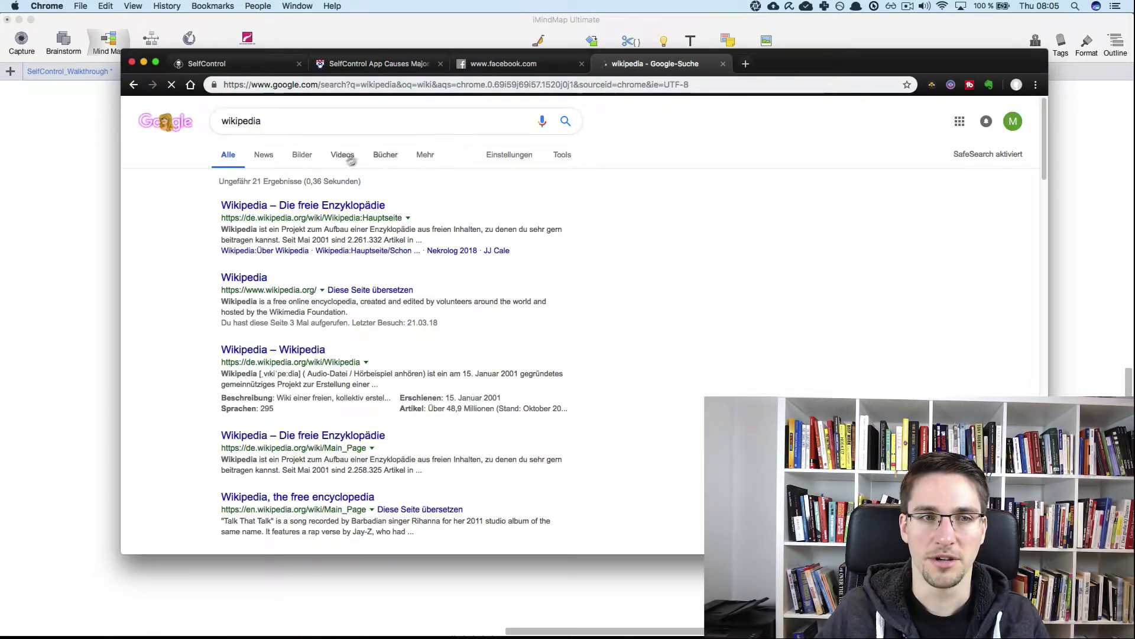
click(325, 206)
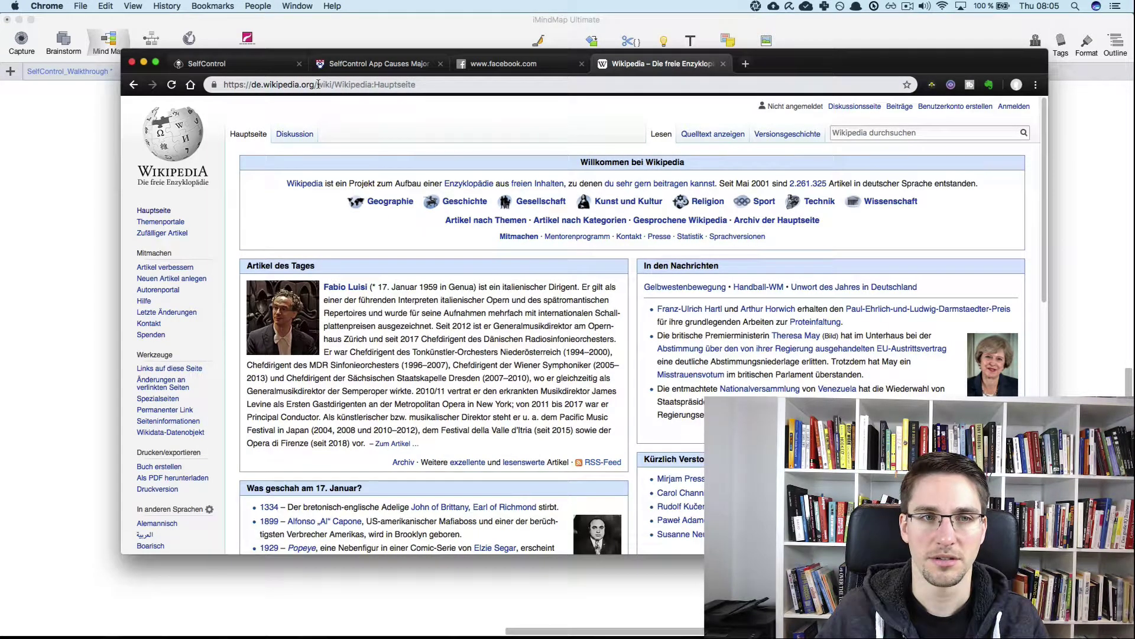
Reload de.wikipedia.org, which still loads, then close its tab
click(522, 84)
text(d)
key(Return)
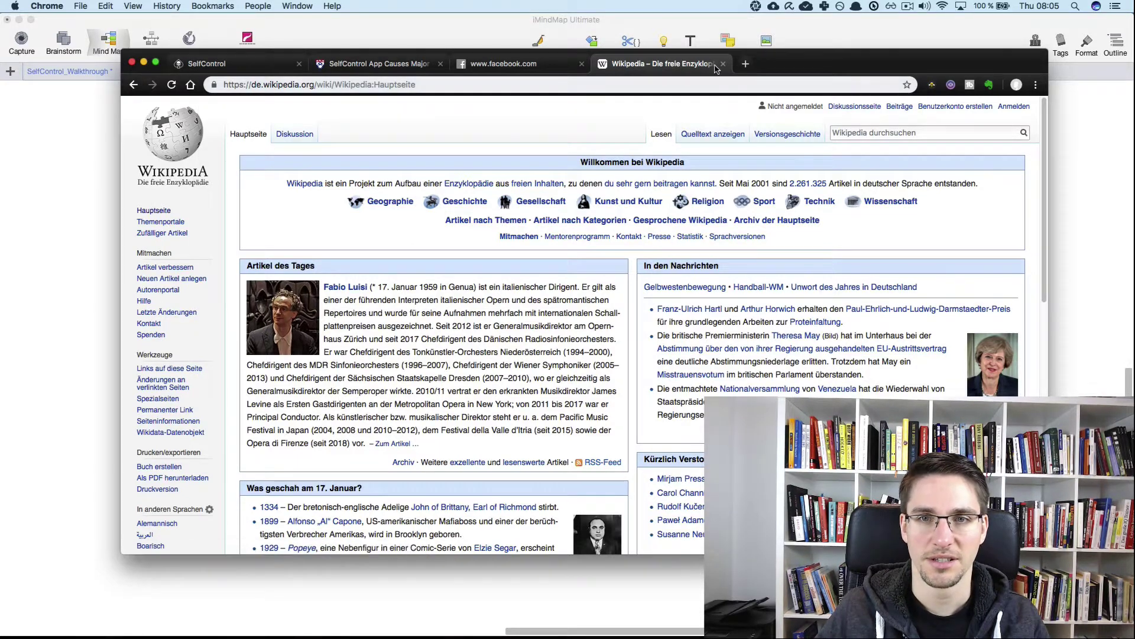
click(723, 64)
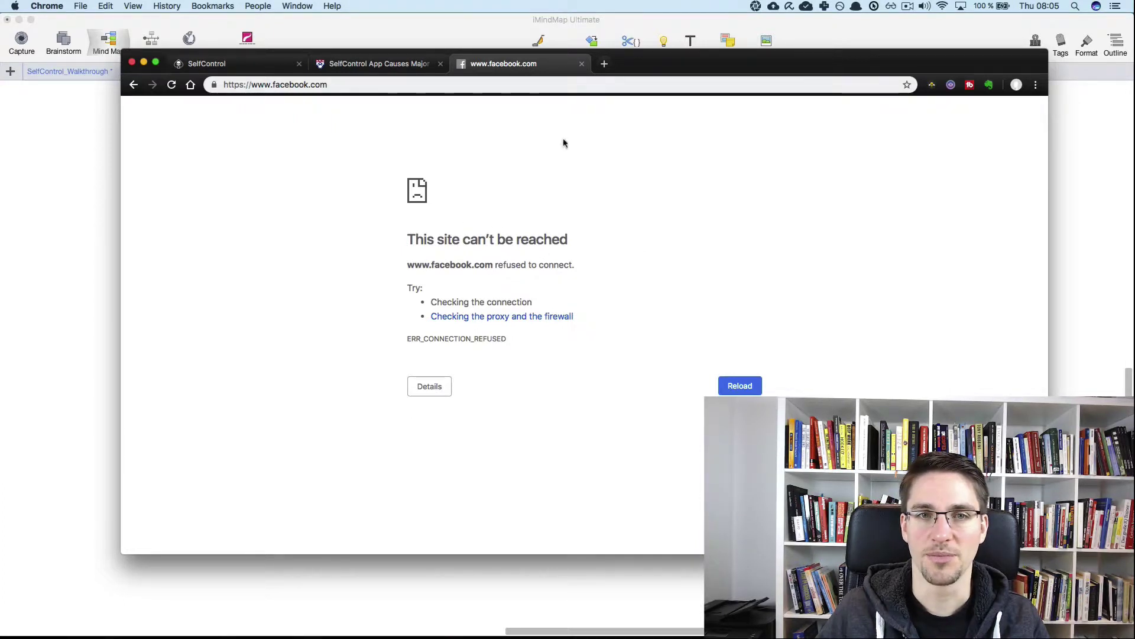
Clear all of Chrome's browsing history, cookies and cached files
click(1036, 85)
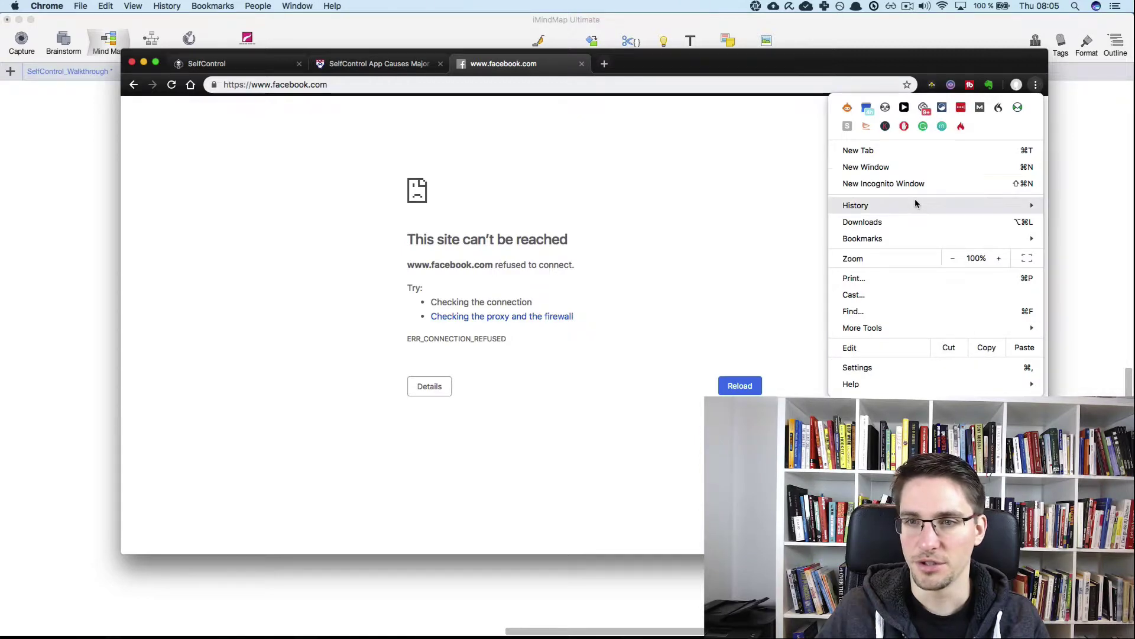
mouse_move(913, 204)
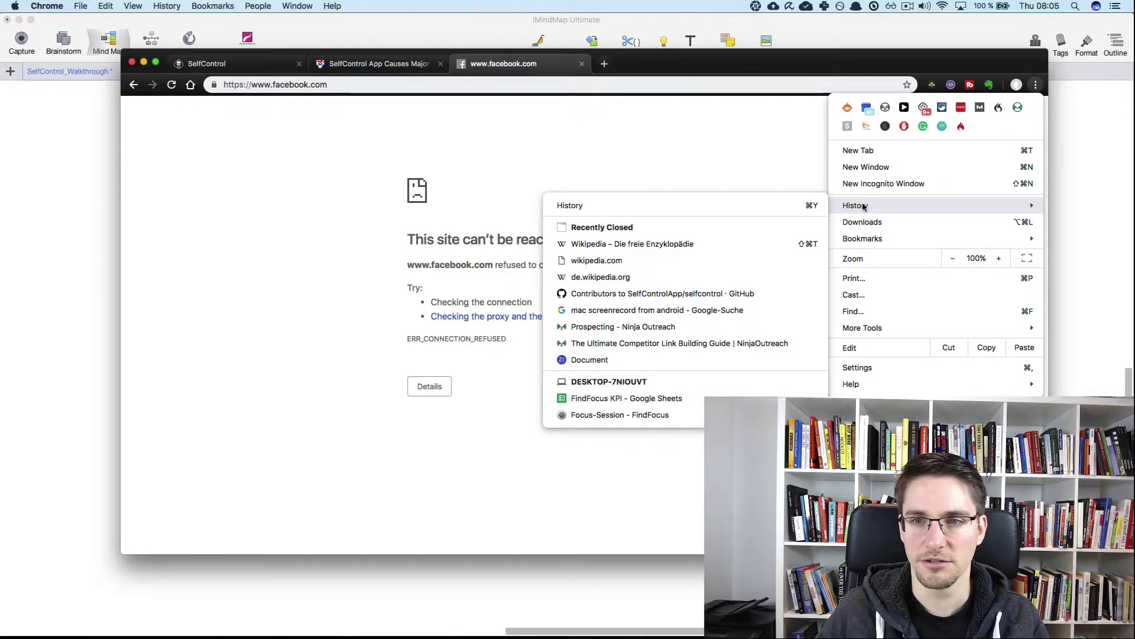
click(619, 206)
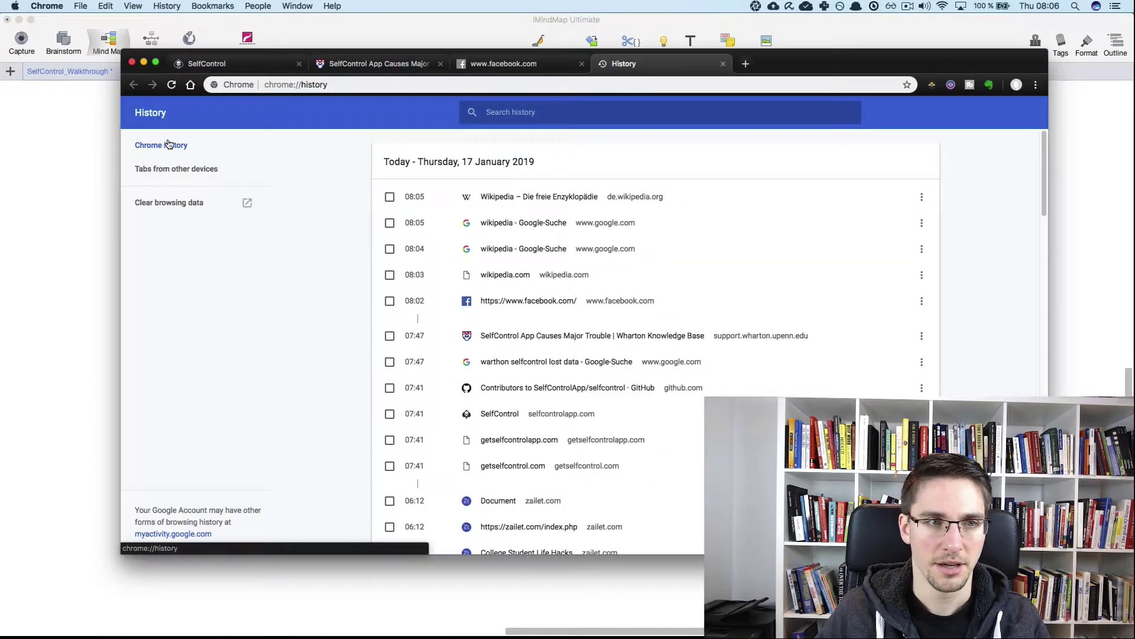
click(181, 204)
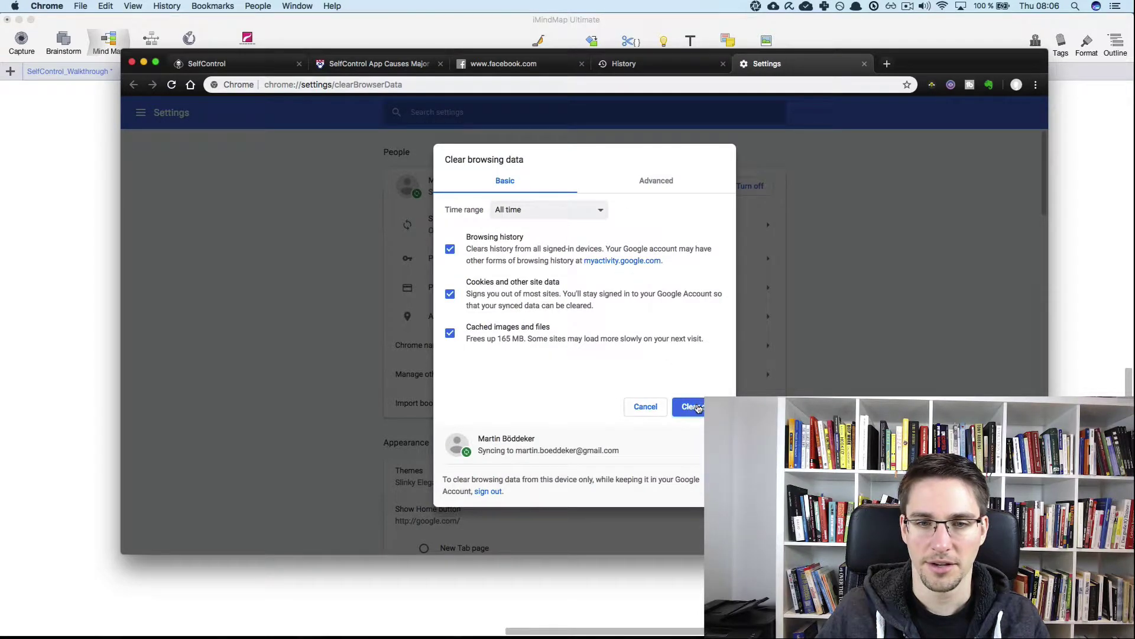
click(691, 407)
Close the settings and history tabs and load wikipedia.org in a new tab
click(864, 63)
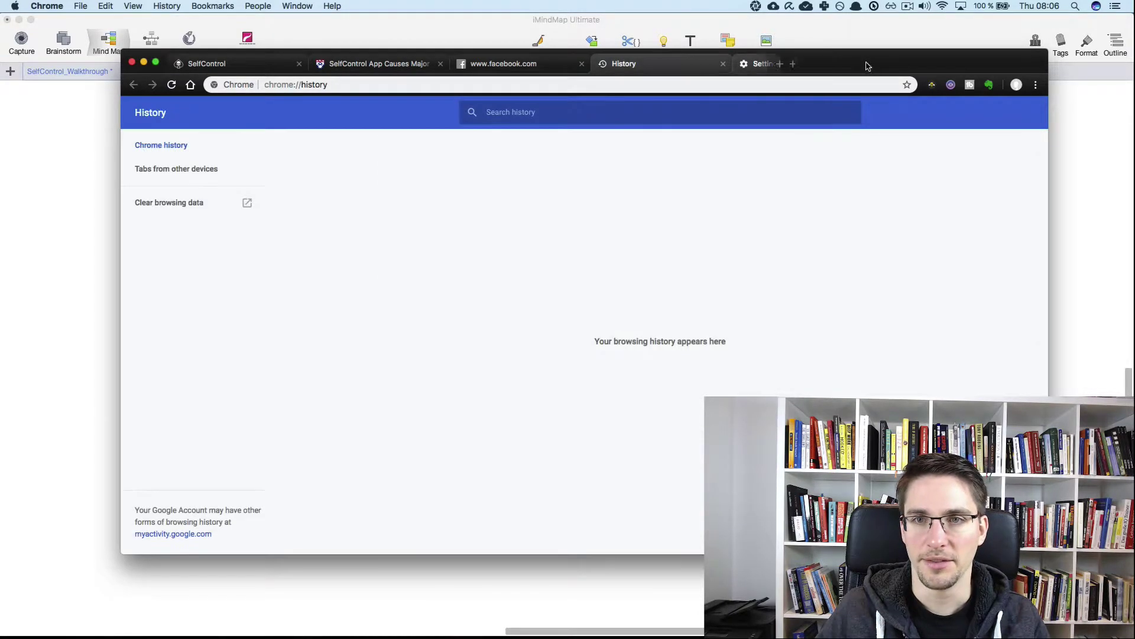
click(722, 63)
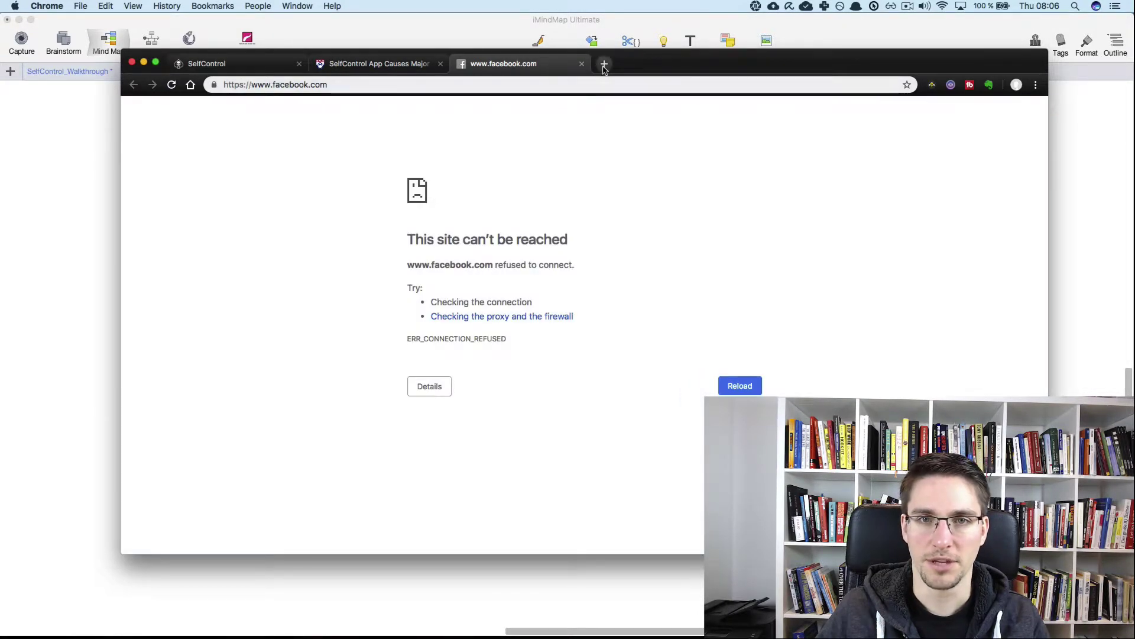
click(604, 63)
text(wikipedia.)
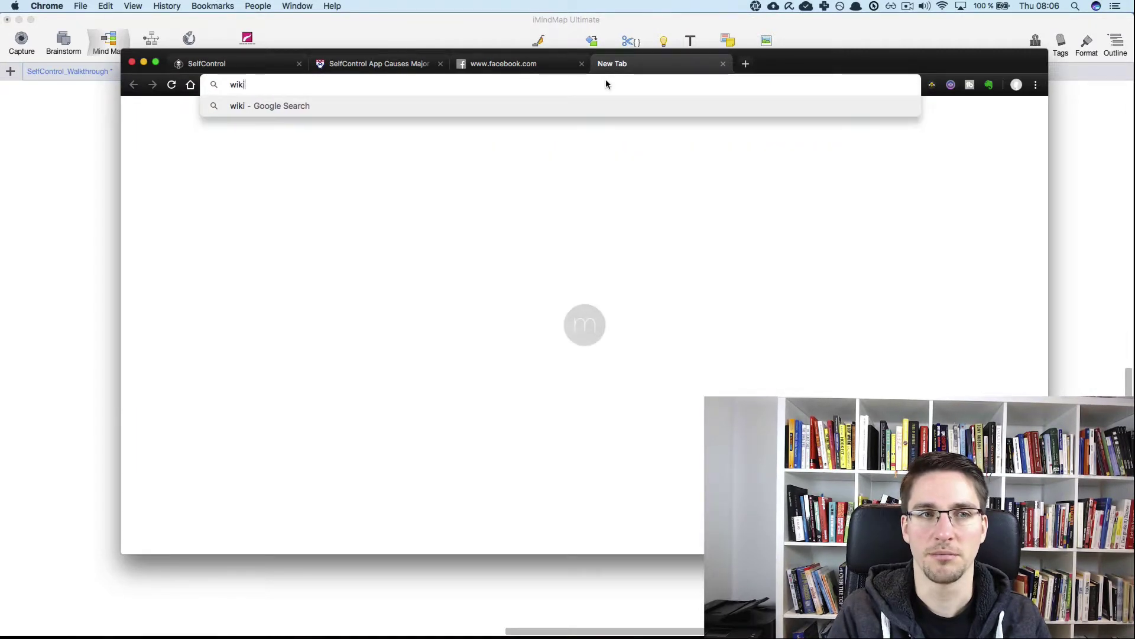
text(org)
key(Return)
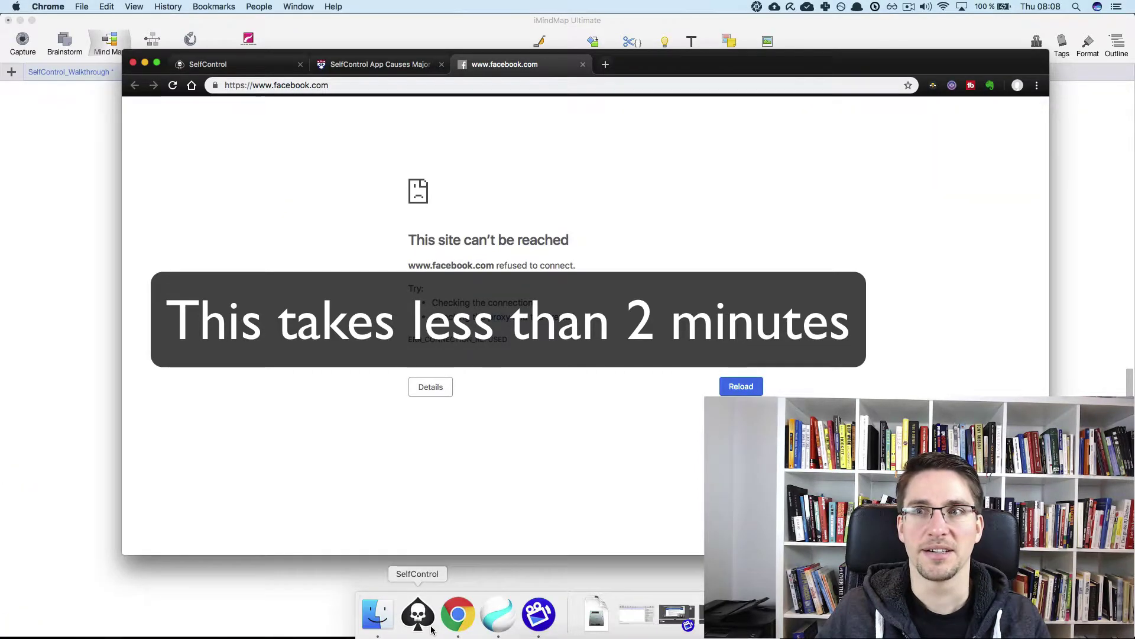
Bring the SelfControl window, set to a 15-minute block, to the front
click(430, 626)
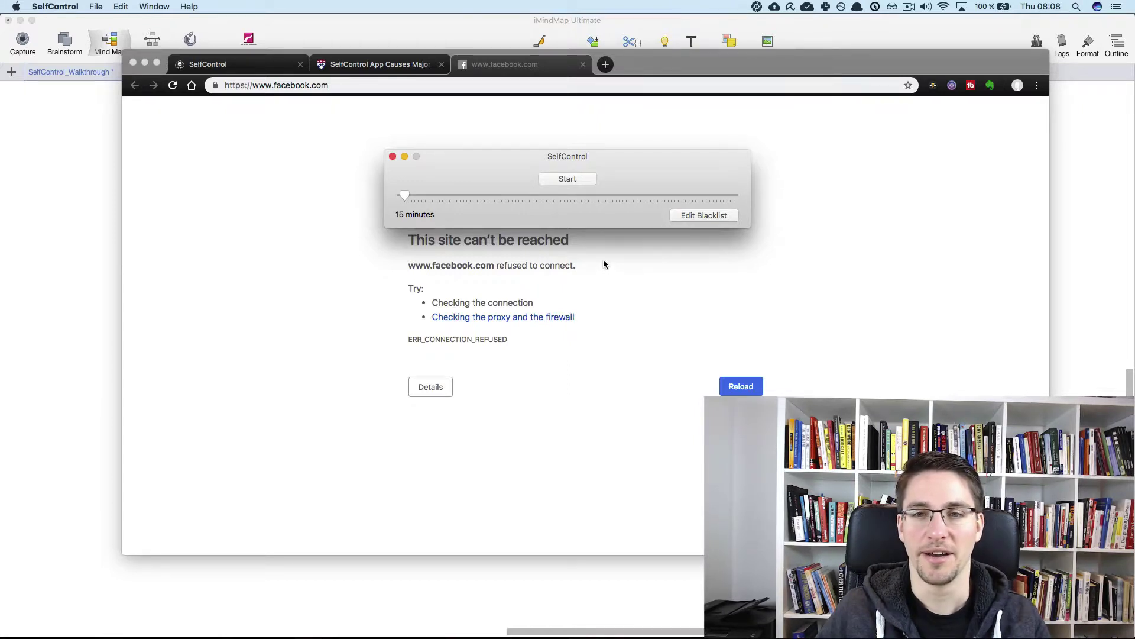
Switch SelfControl's domain list to Whitelist mode and confirm the whitelist block
click(706, 217)
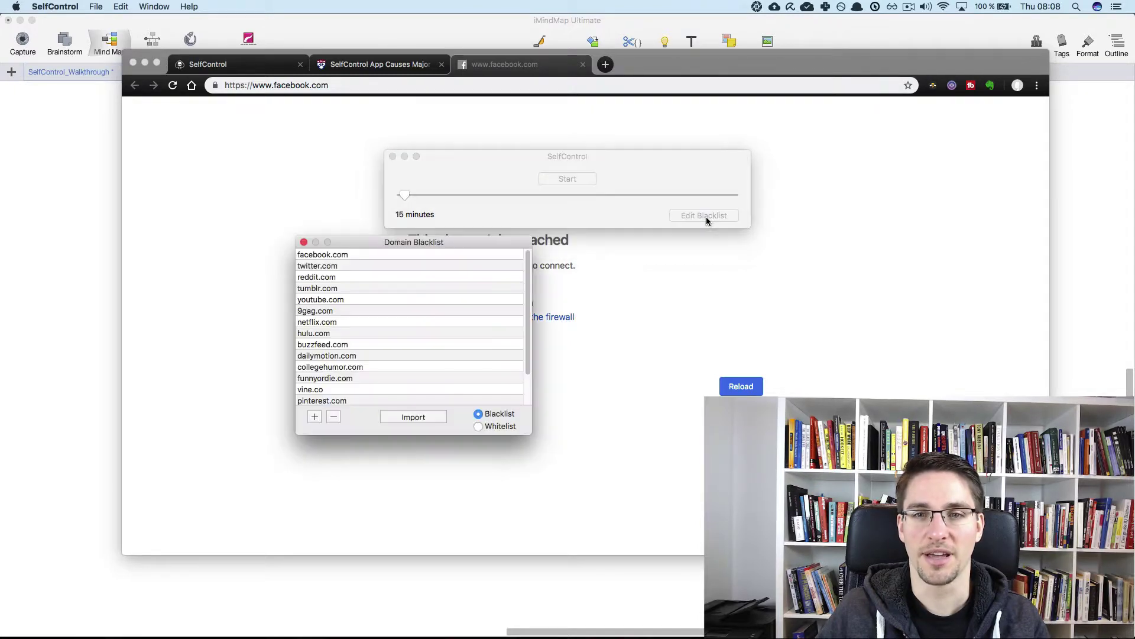
click(479, 426)
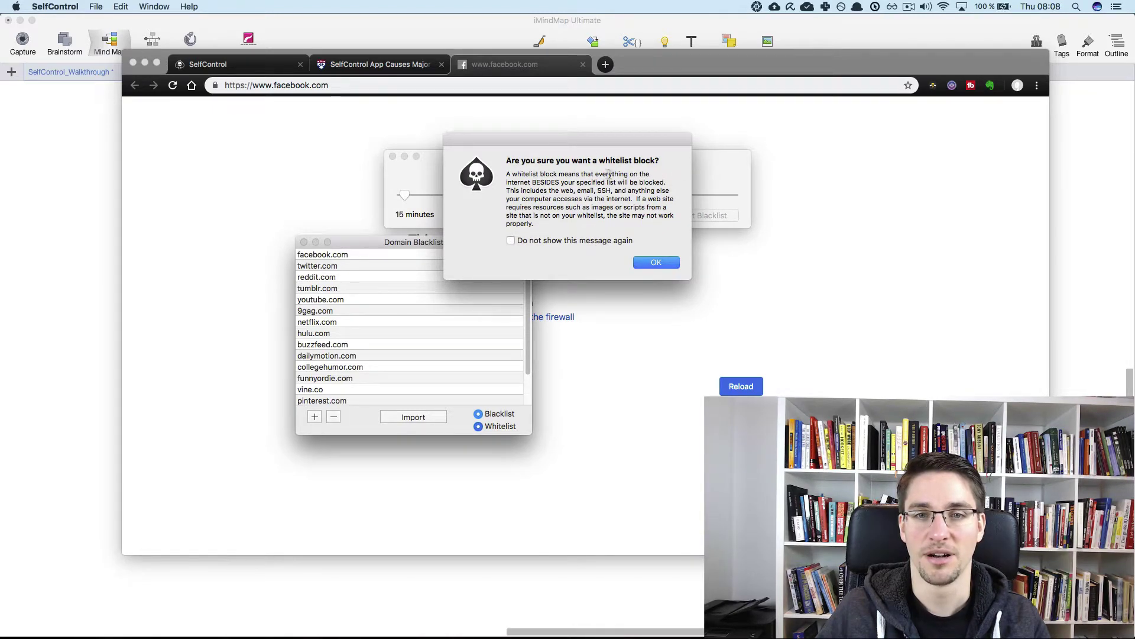
click(656, 263)
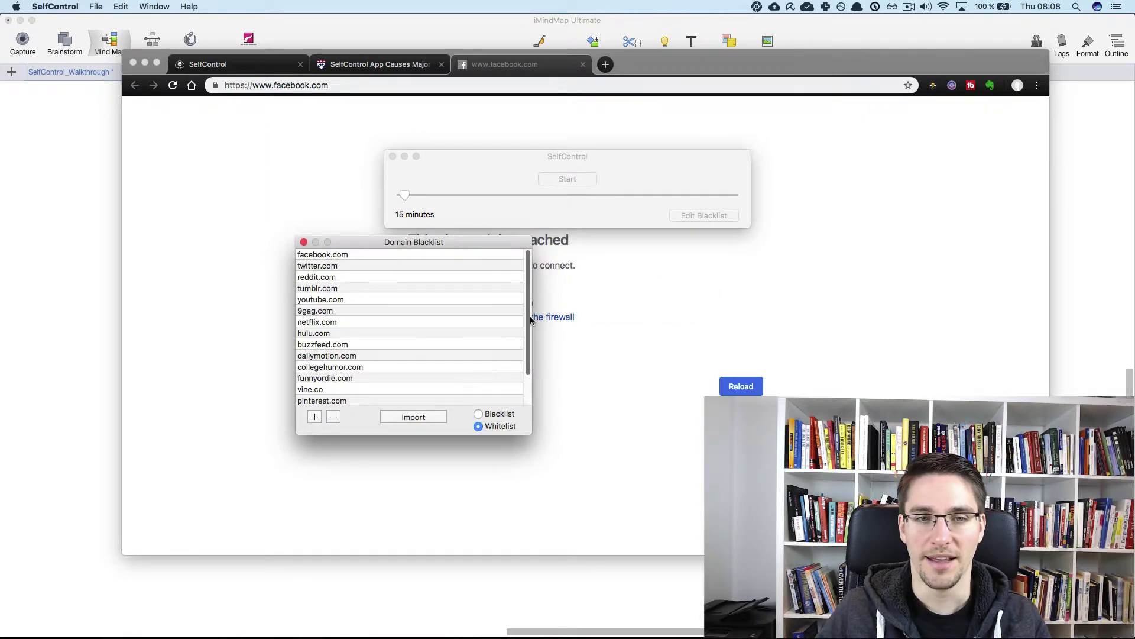
click(304, 243)
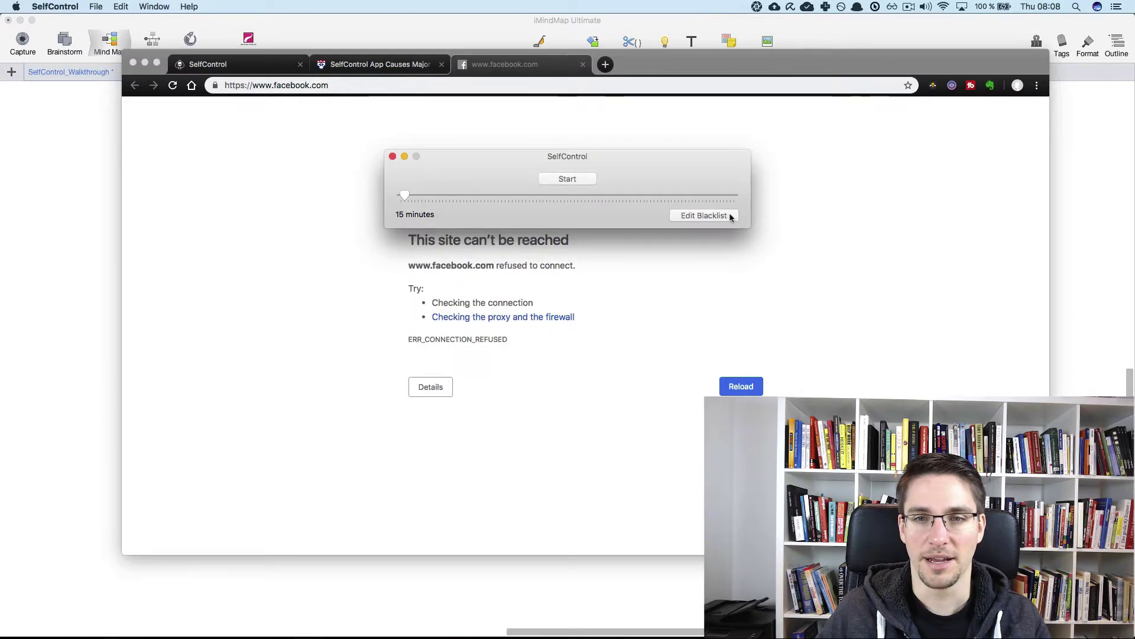
Start the 15-minute block, authorising it with the admin password
click(584, 181)
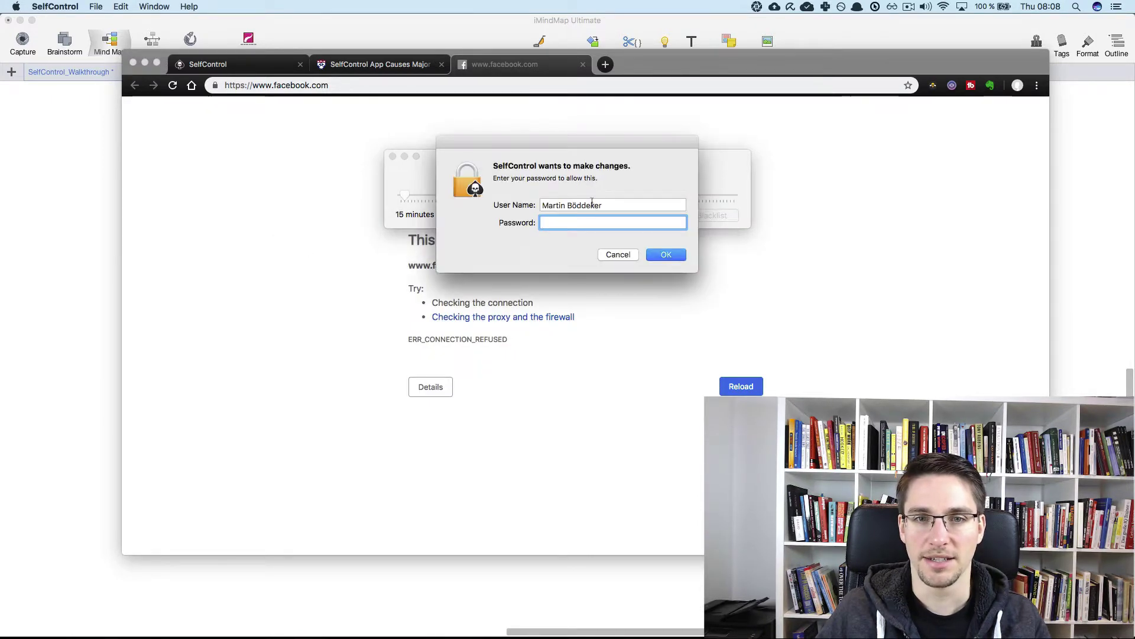
text(••••••••••)
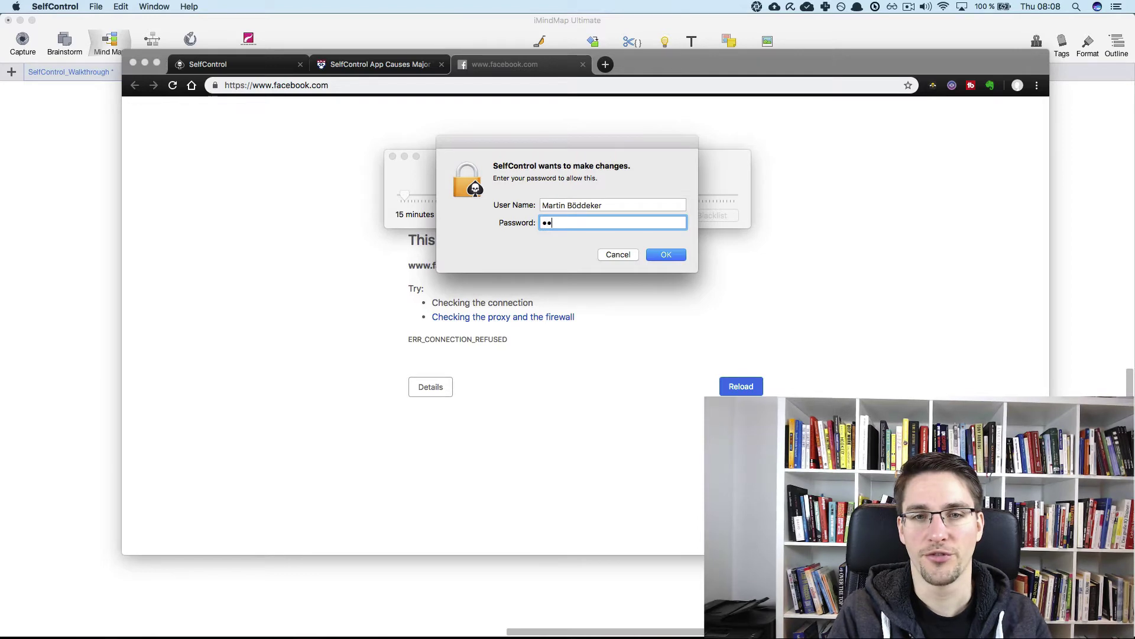
key(Return)
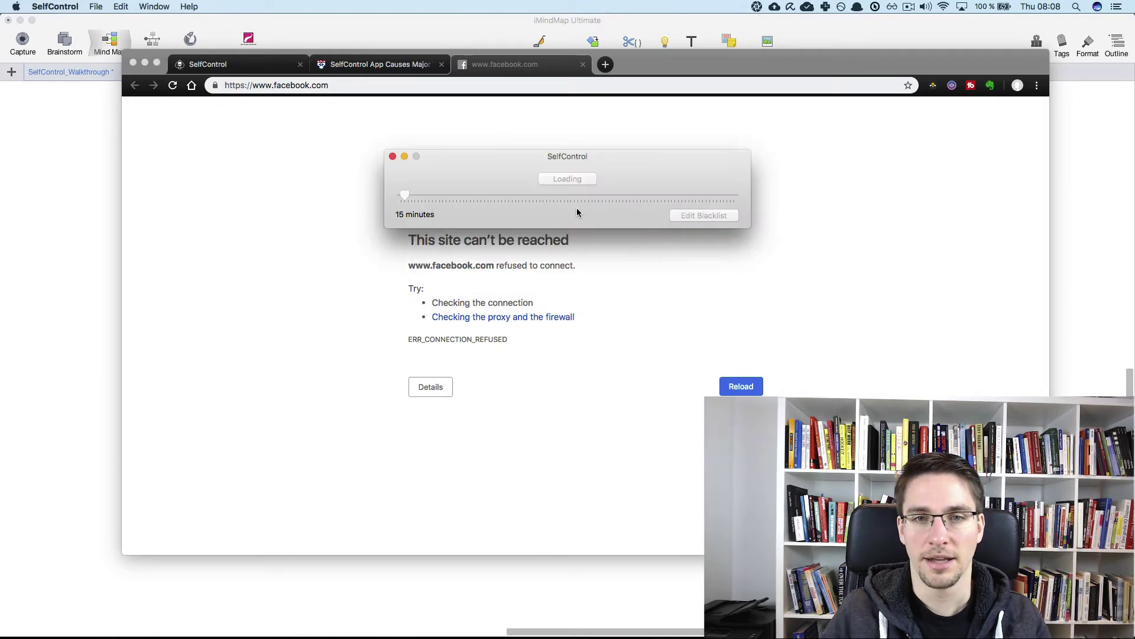
Reload facebook.com and the Wharton SelfControl article, then follow the link to Wharton Inside
click(523, 65)
click(339, 86)
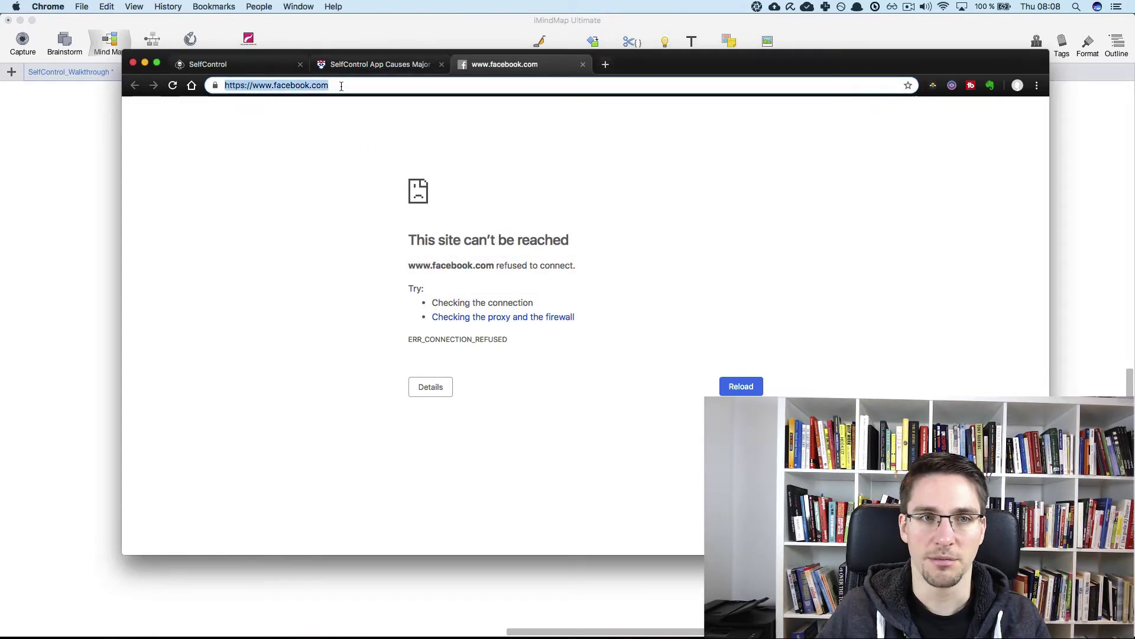
key(Return)
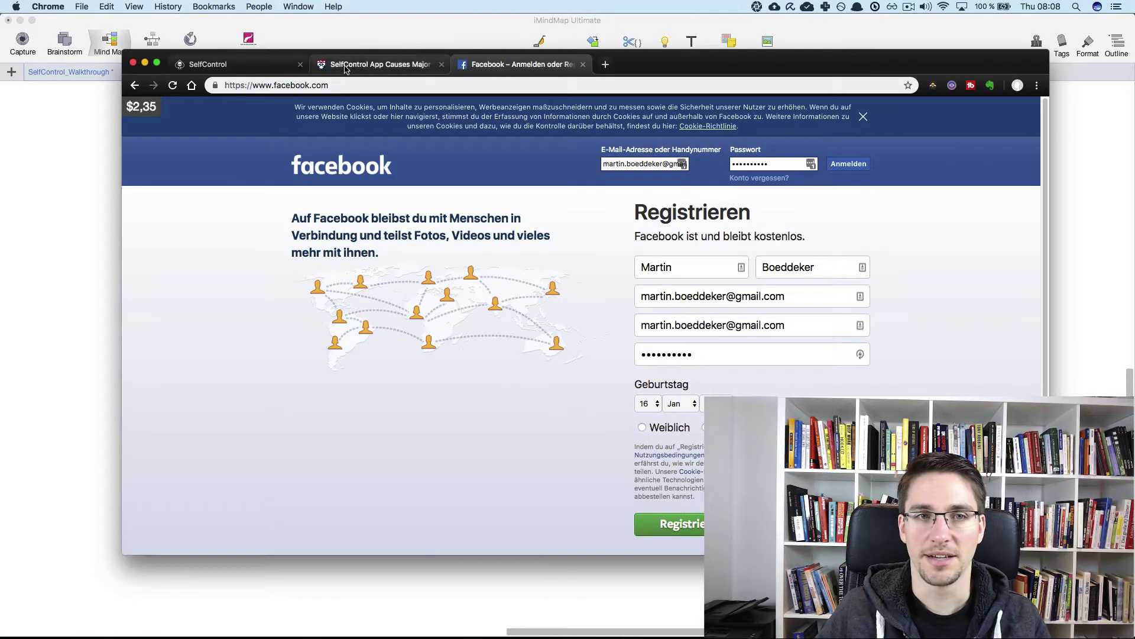
click(379, 65)
click(381, 85)
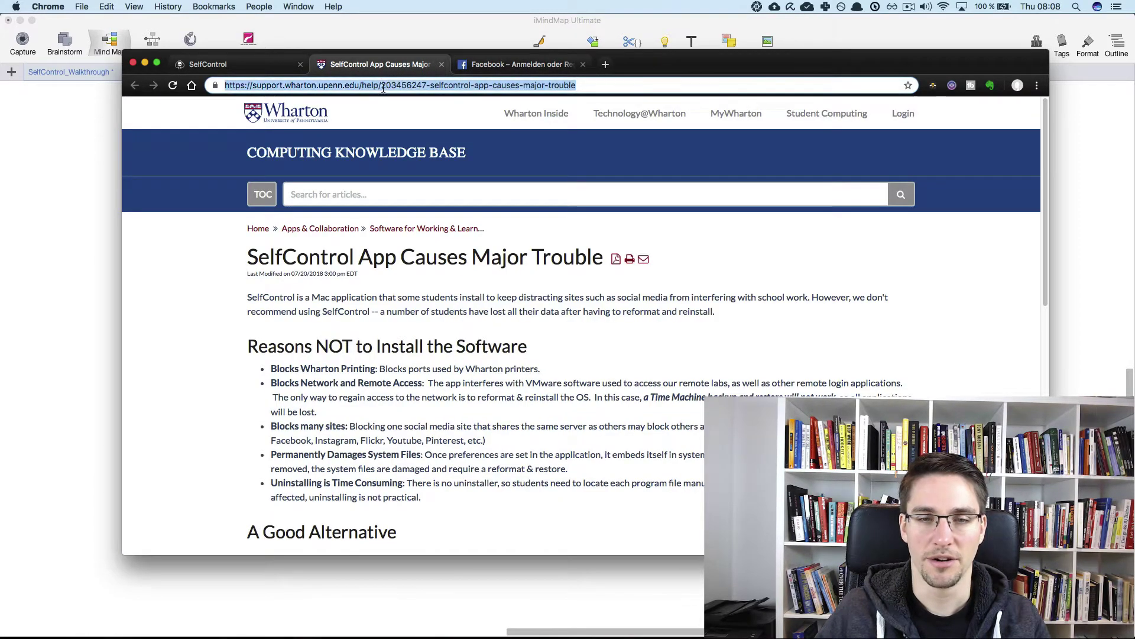
key(Return)
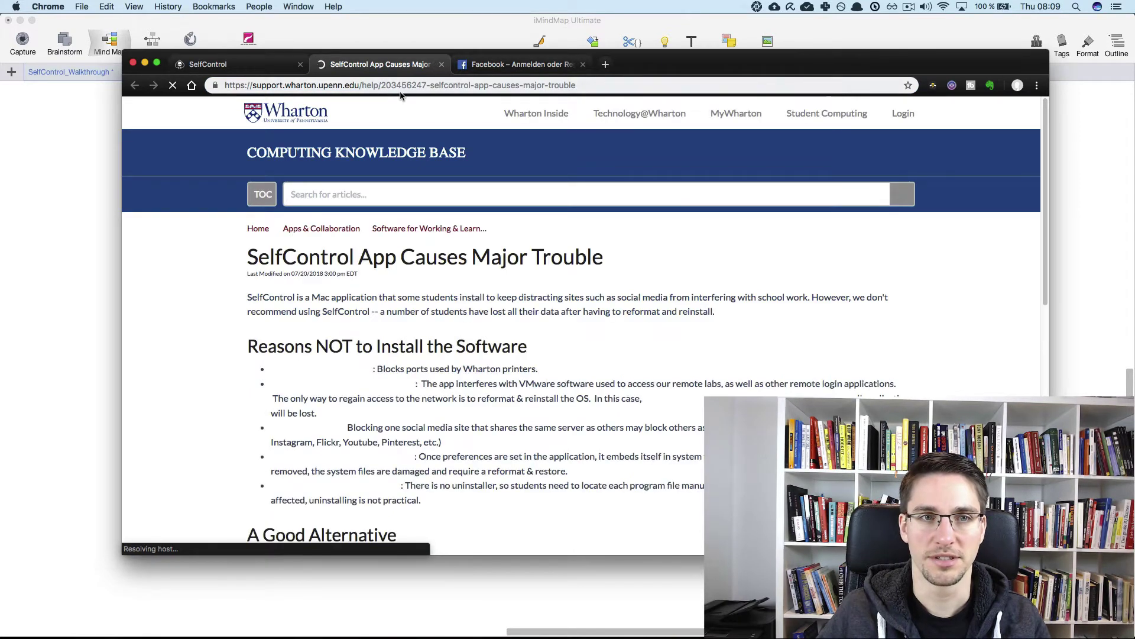
click(536, 119)
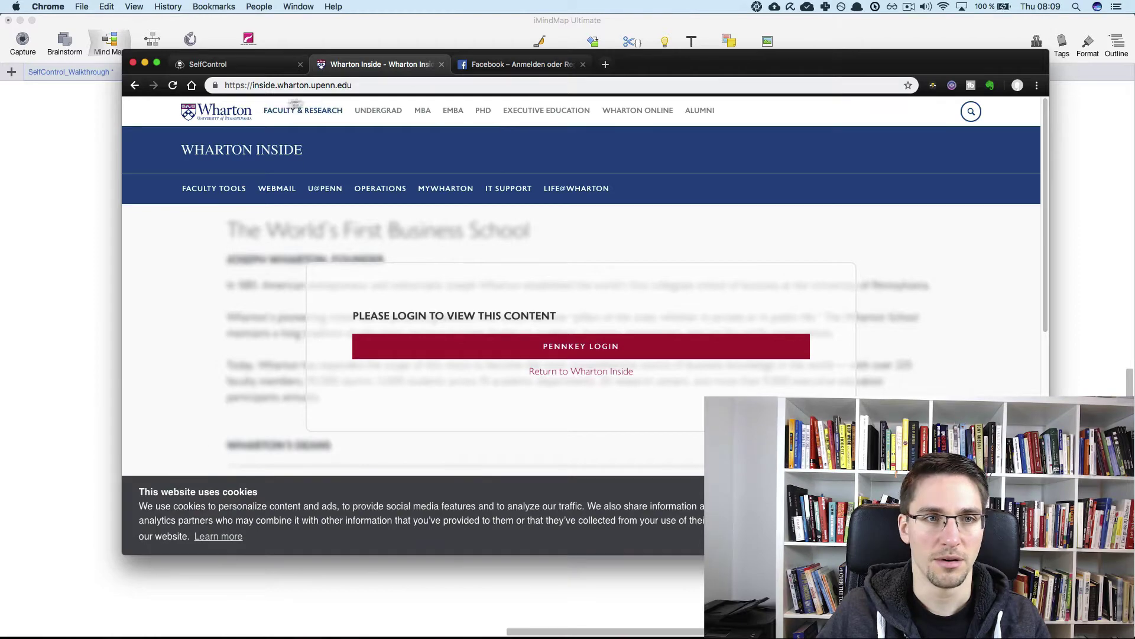
Clear Chrome's browsing data, then try Wharton's Faculty & Research page, which refuses to connect
click(1037, 87)
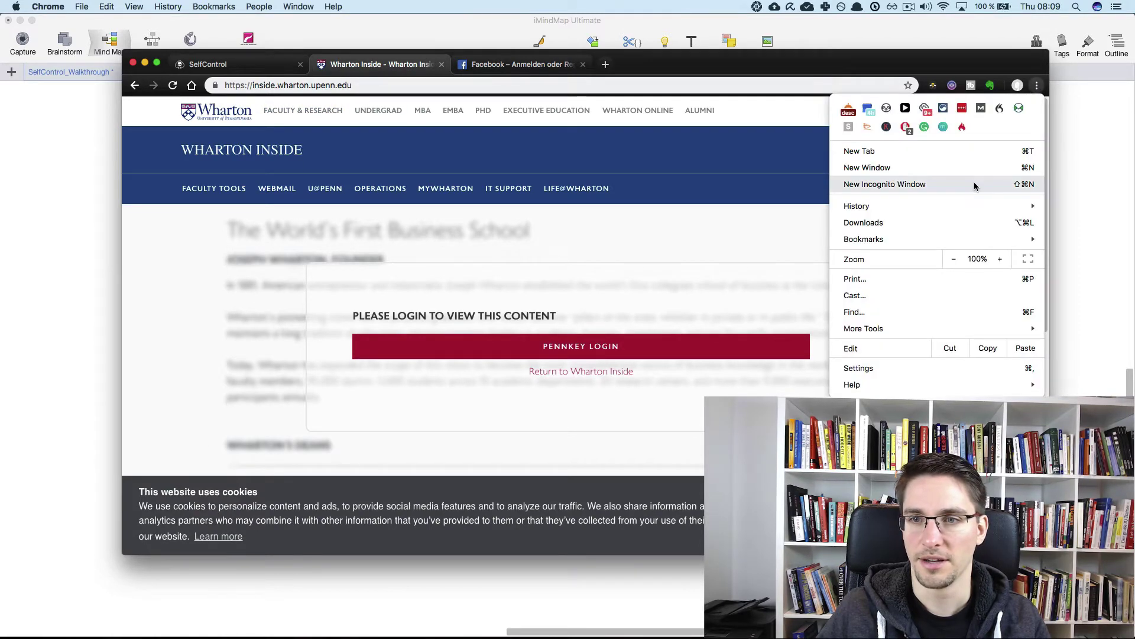
mouse_move(964, 216)
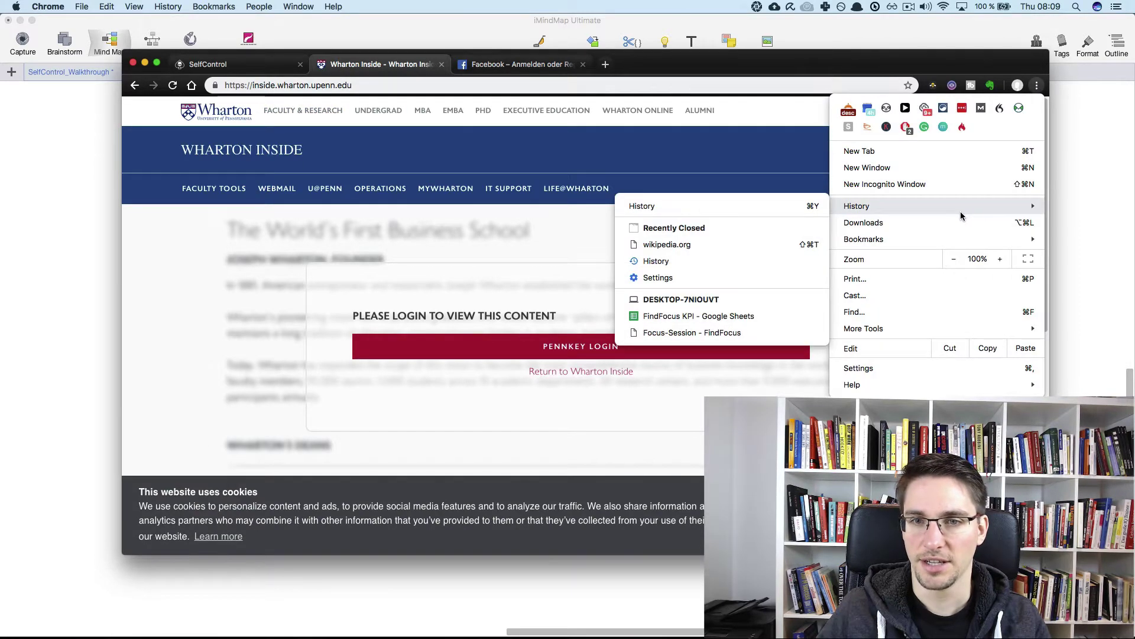
click(696, 212)
click(166, 209)
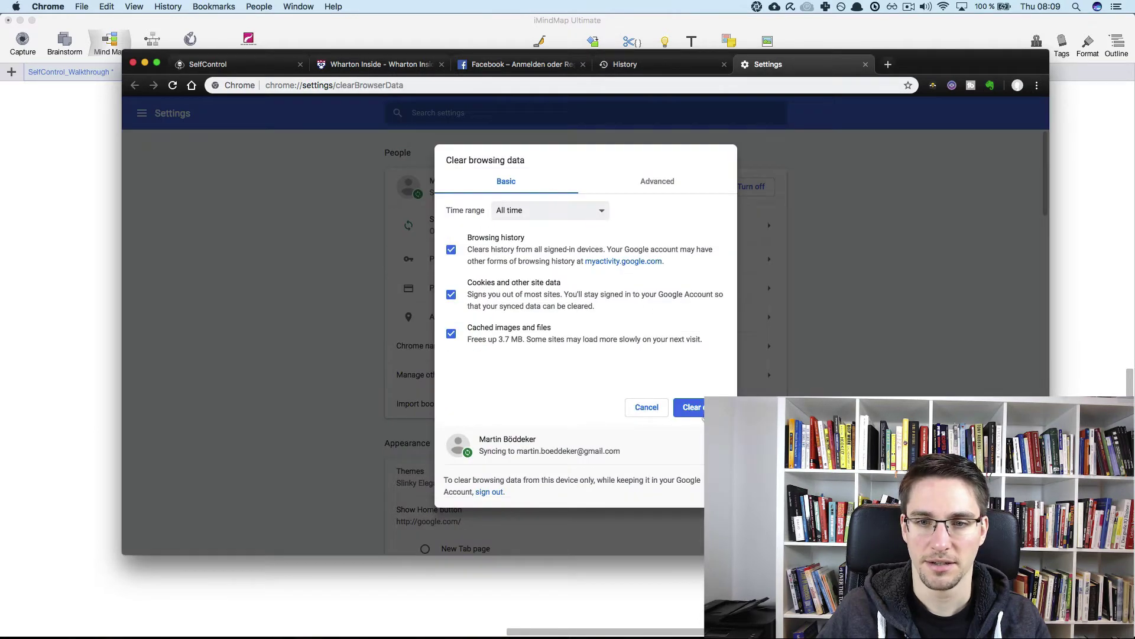
click(698, 407)
click(866, 65)
click(373, 64)
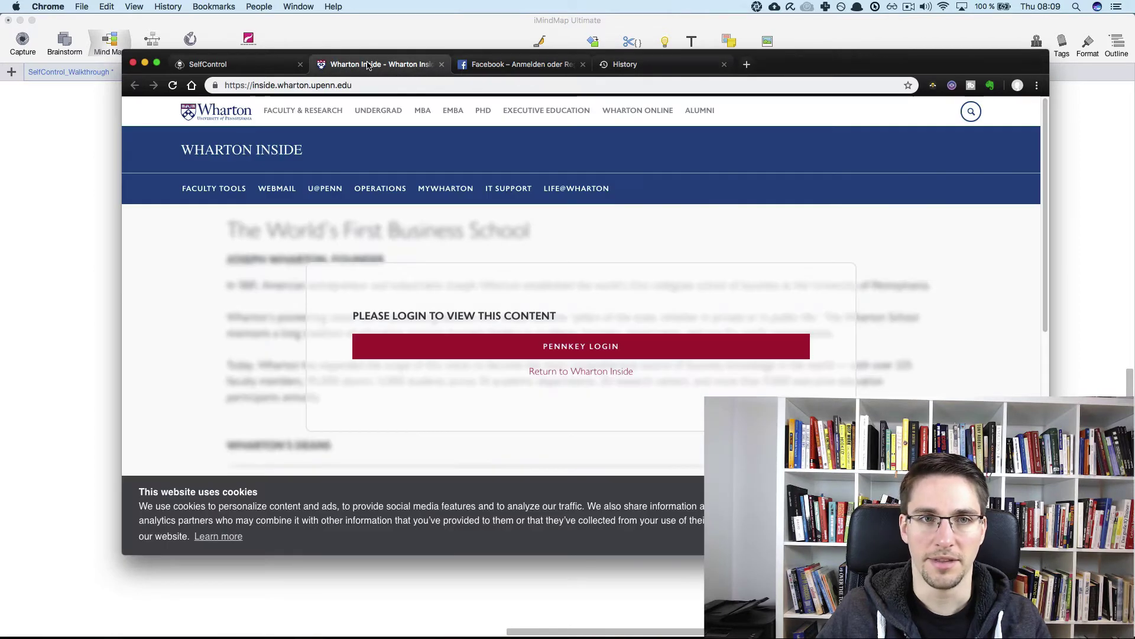
click(300, 115)
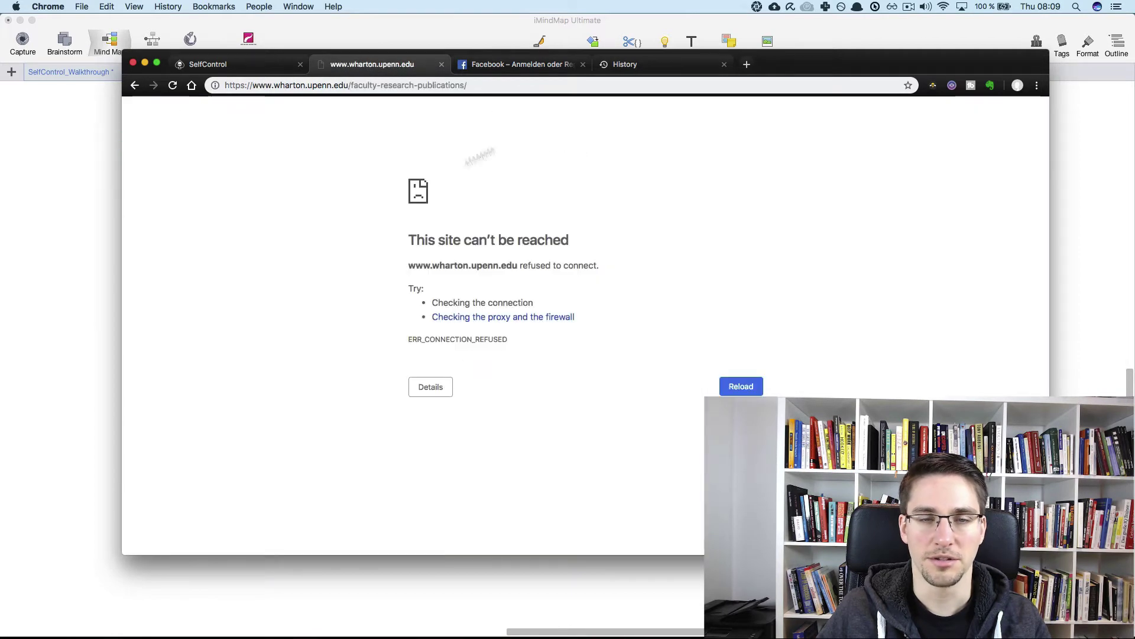
Load twitter.com in a new tab and scroll its German sign-up page to confirm it works
click(514, 65)
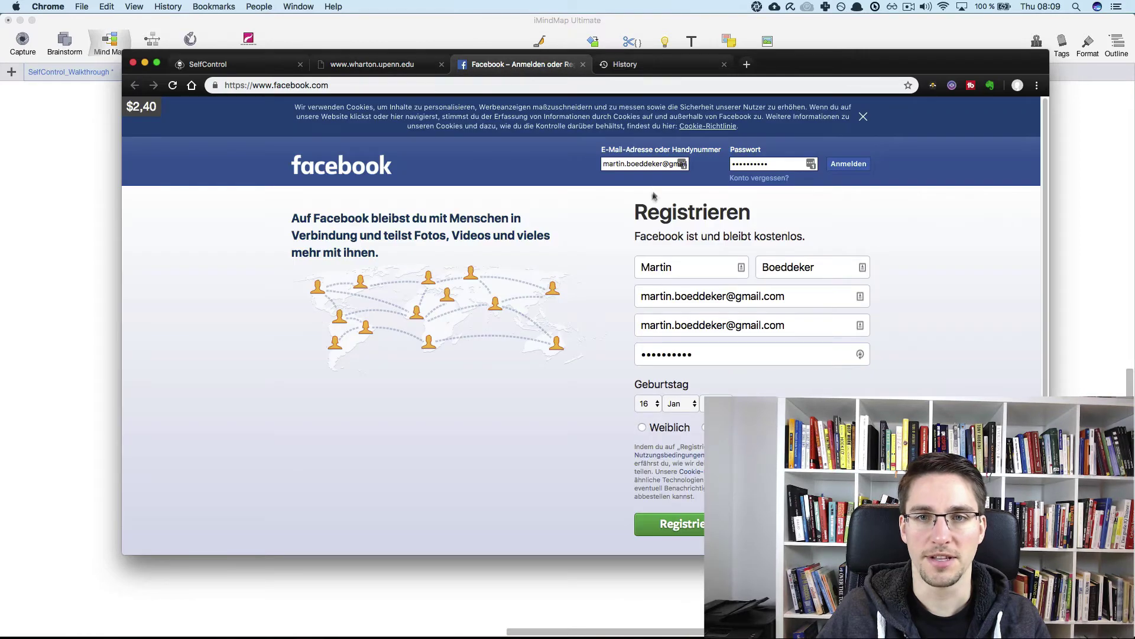
click(750, 66)
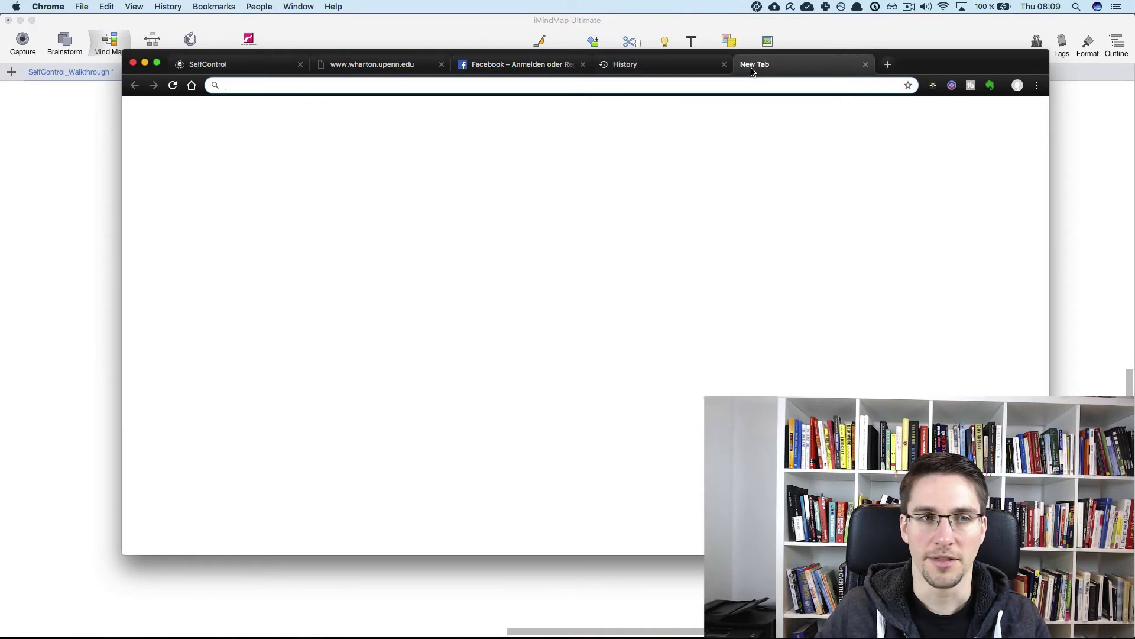
text(twitter.com)
key(Return)
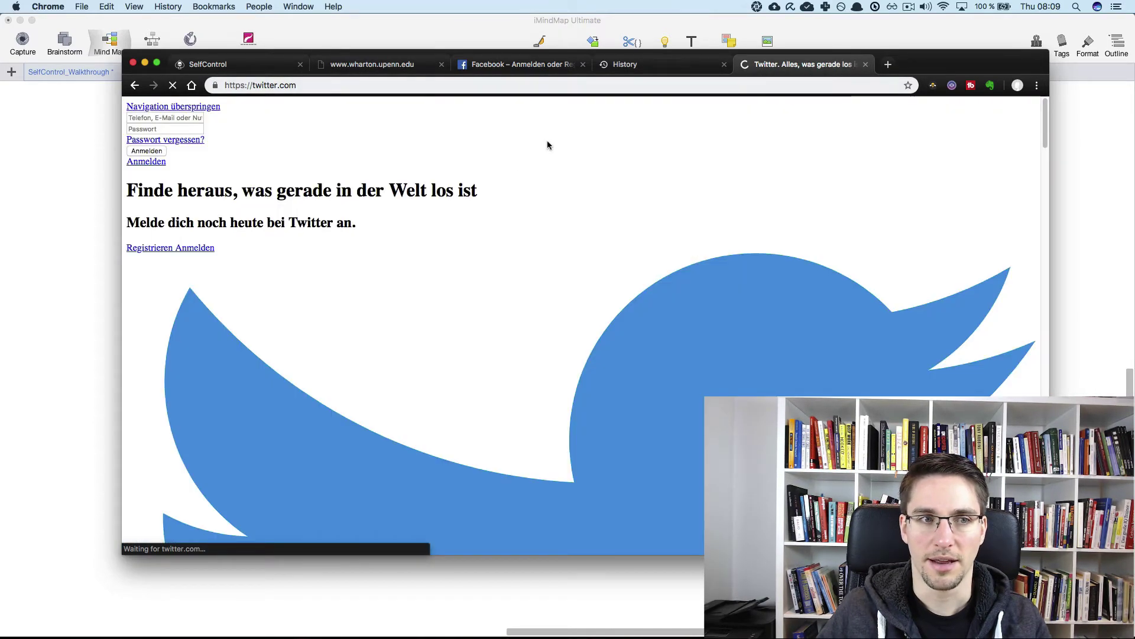
scroll(530, 171, down, 10)
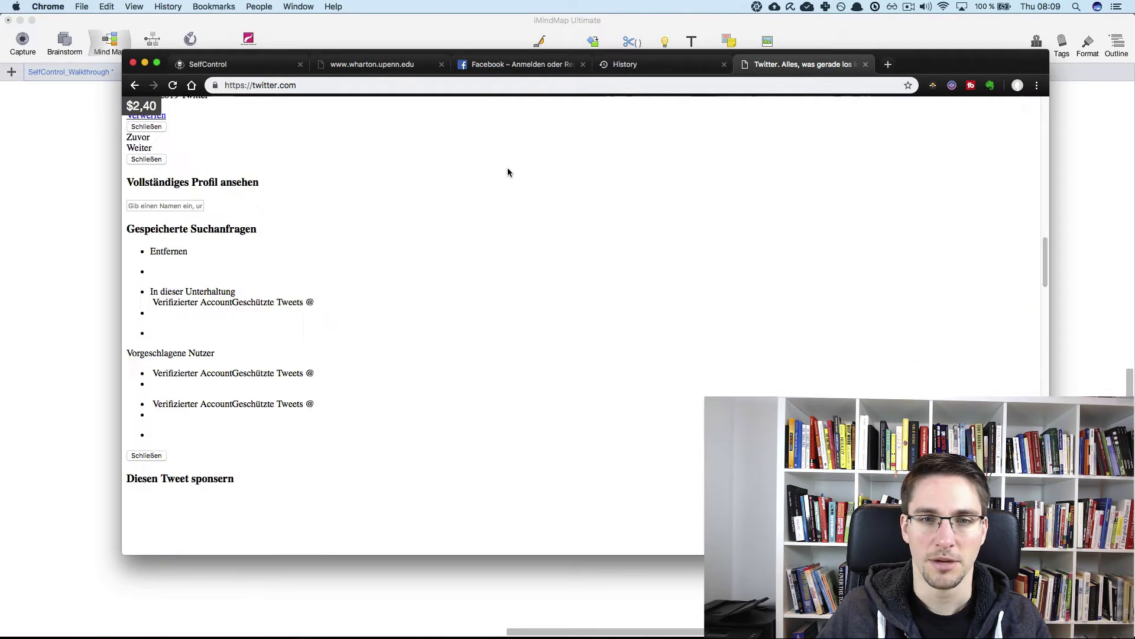
scroll(507, 171, down, 6)
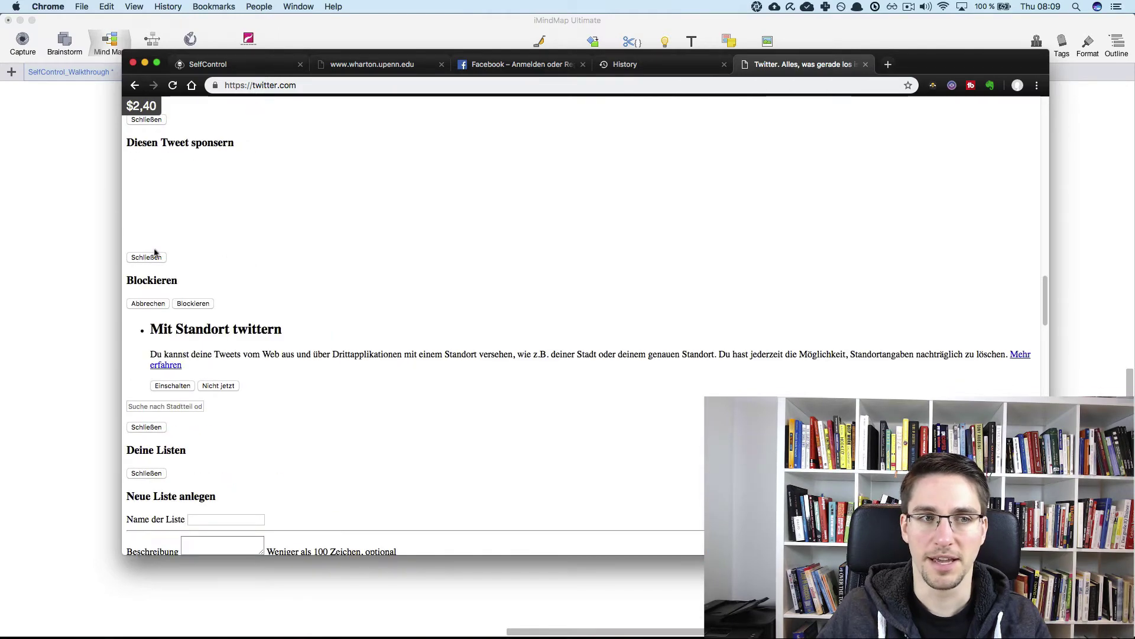
scroll(203, 269, down, 5)
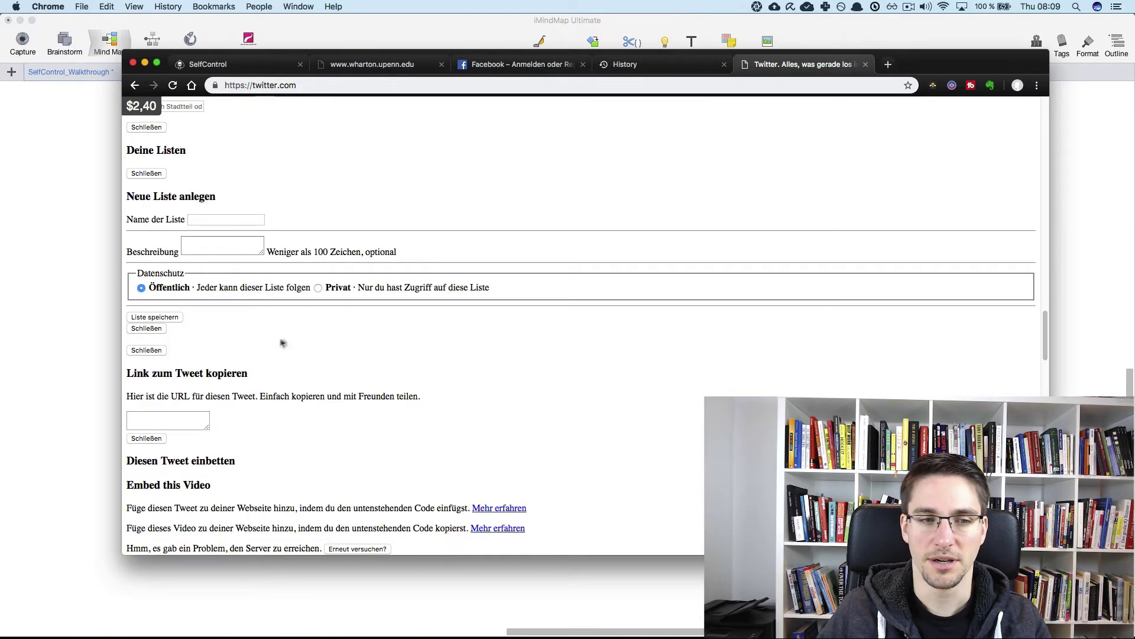
scroll(329, 328, down, 15)
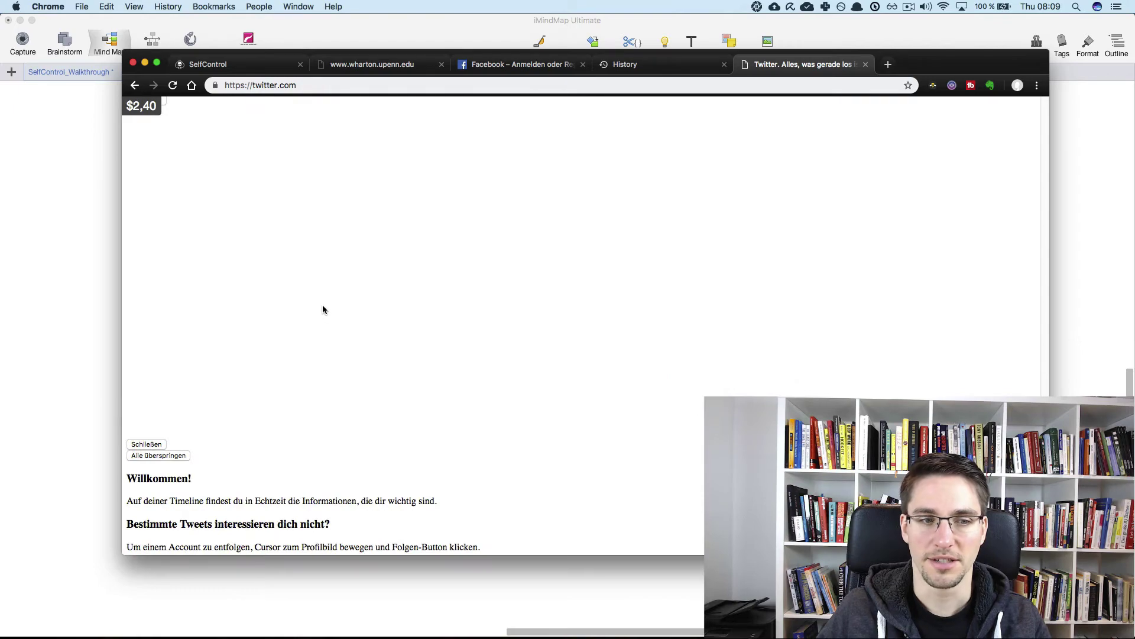
scroll(320, 305, up, 20)
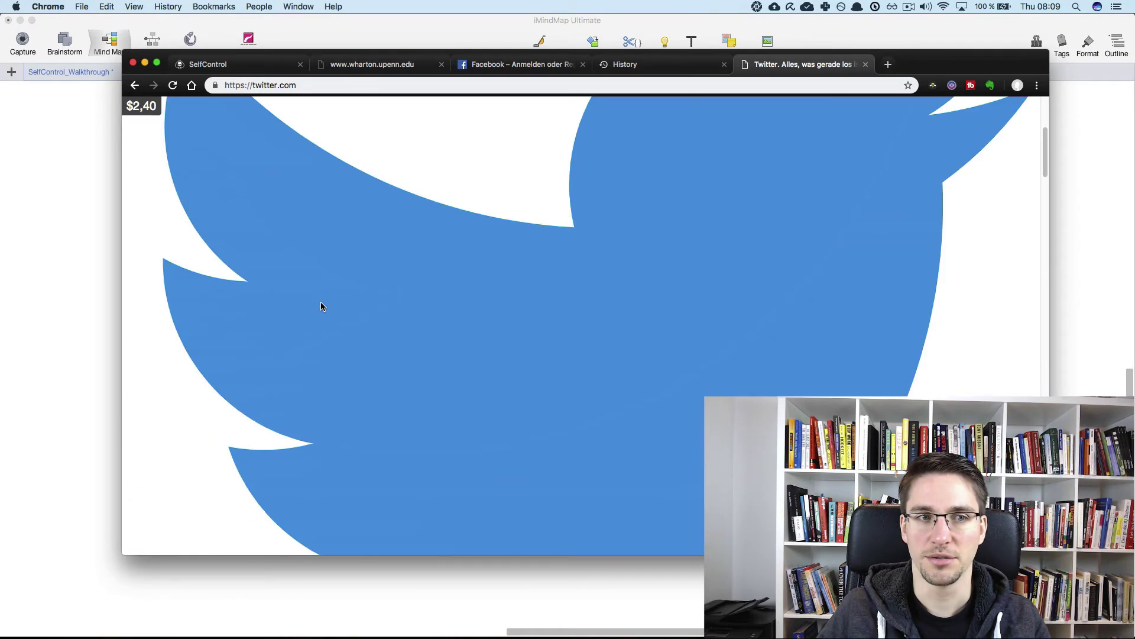